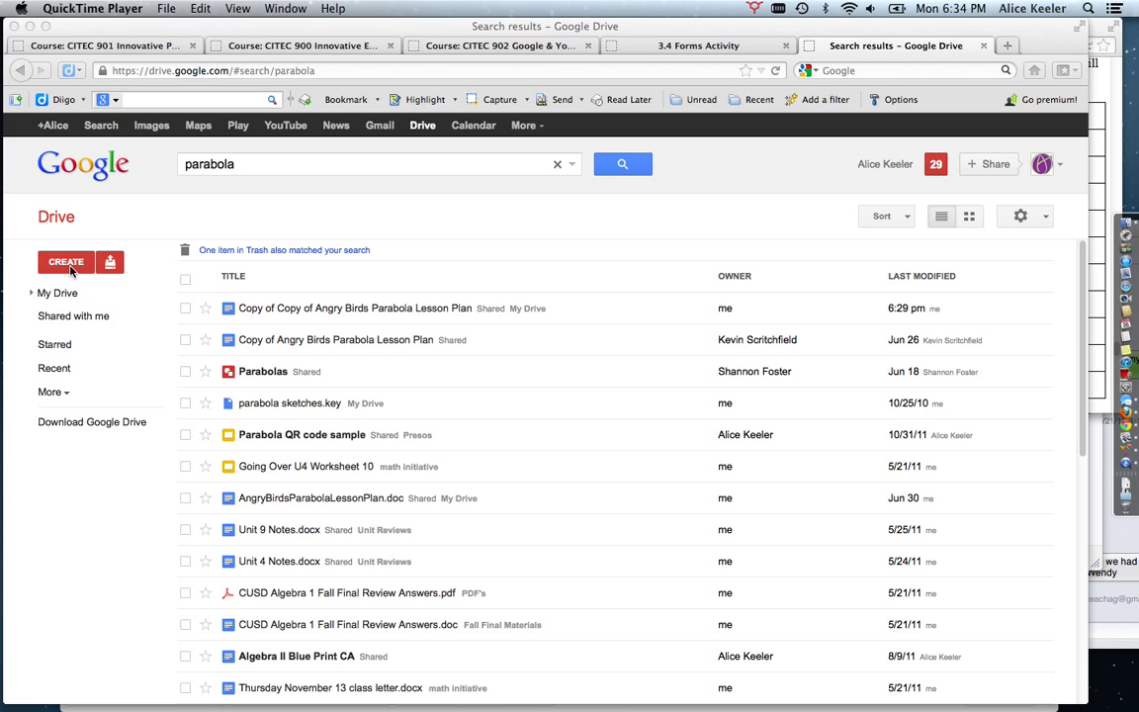
Create a new form and title it "Response to Reading".
left_click(69, 269)
left_click(70, 269)
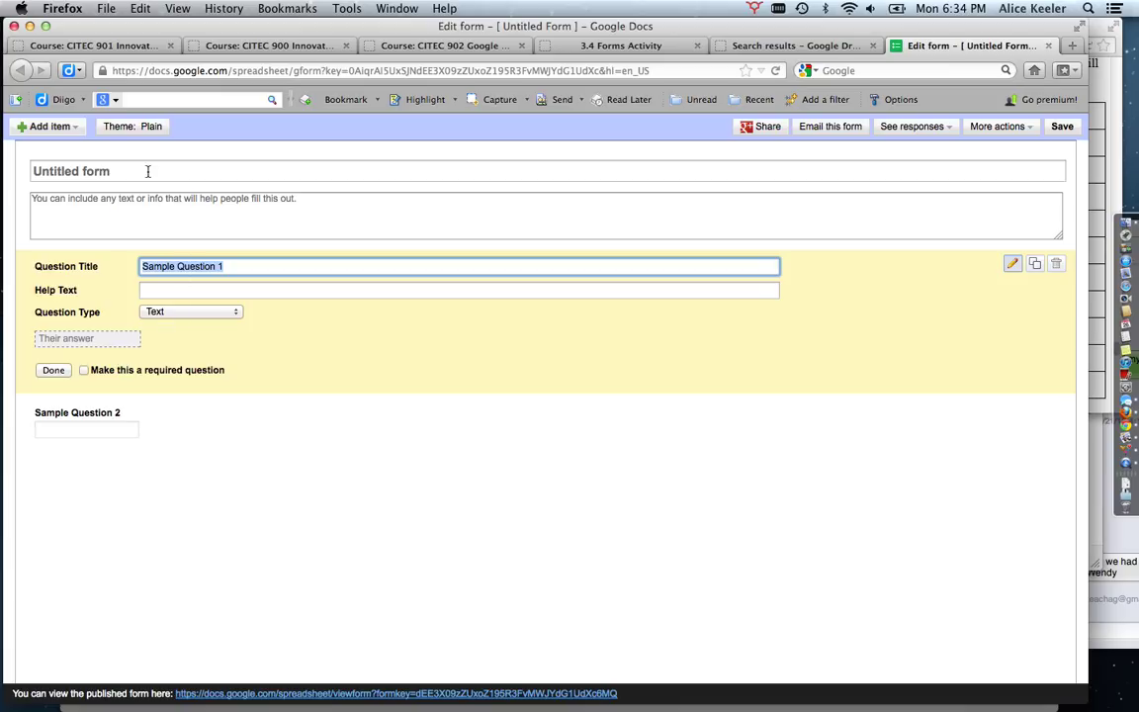
left_click(148, 171)
left_click_drag(147, 171, 31, 170)
type("Response ")
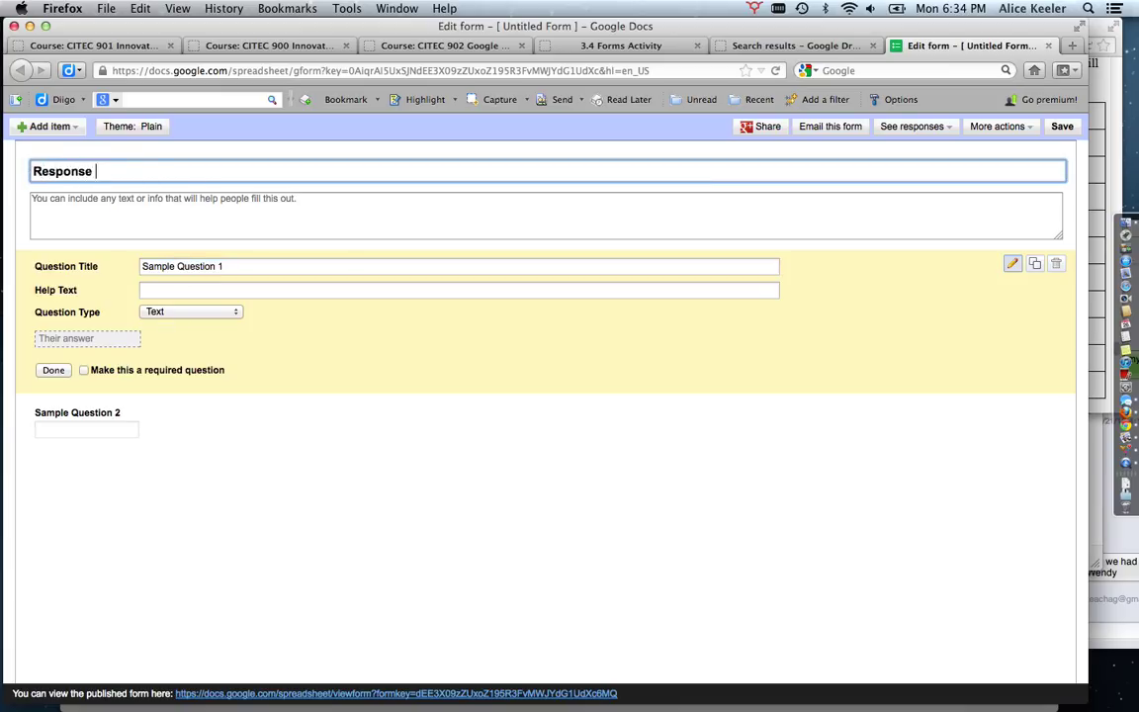
type("to Reading")
Enter the form description: Please read the passage on "Little Red Riding Hood" and answer these questions.
left_click(285, 197)
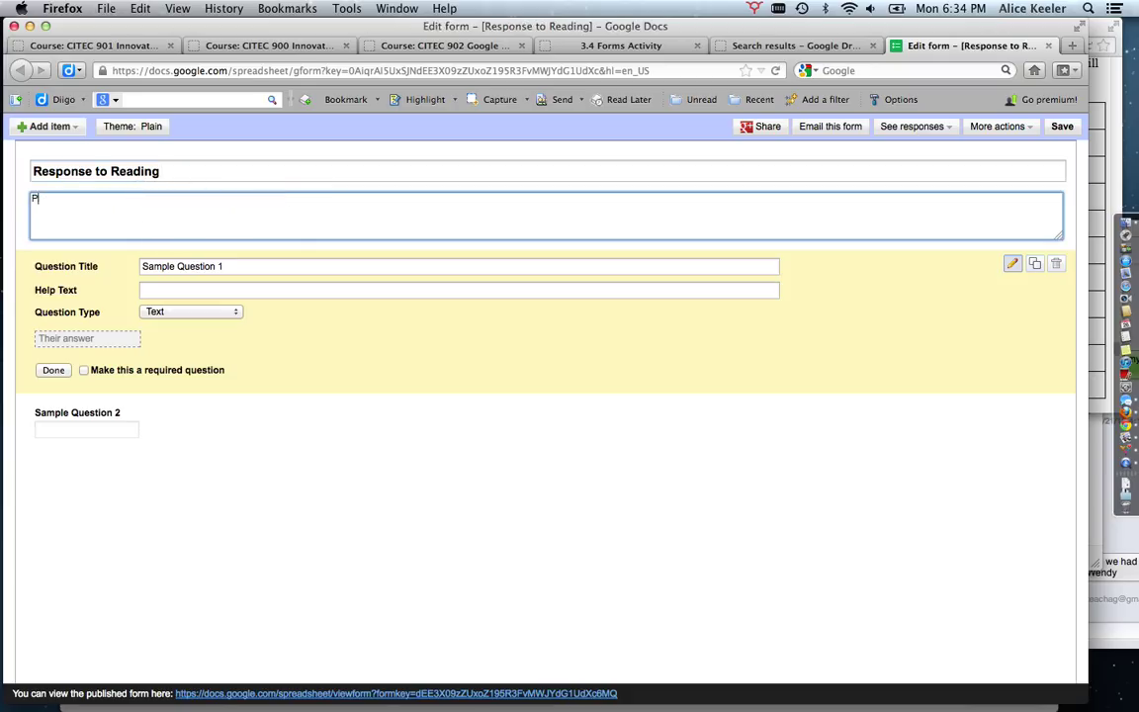
type("Please read the passage on \"Lit")
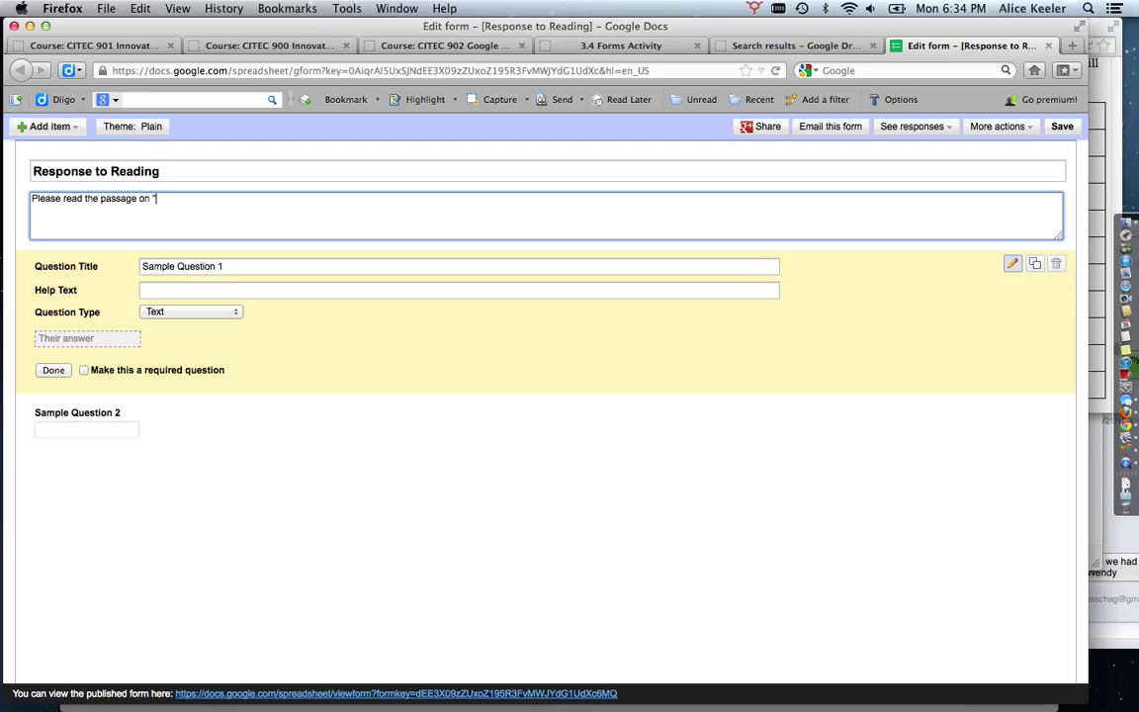
type("tle Red Riding Hood\"")
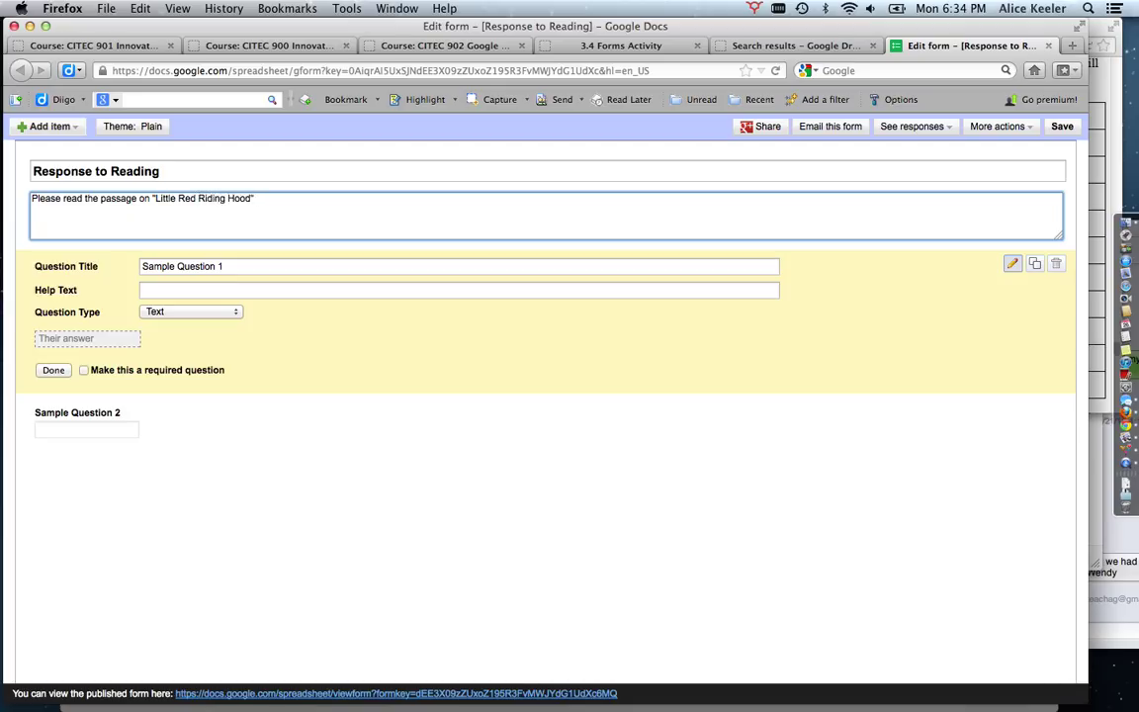
type(" and answer these questions.")
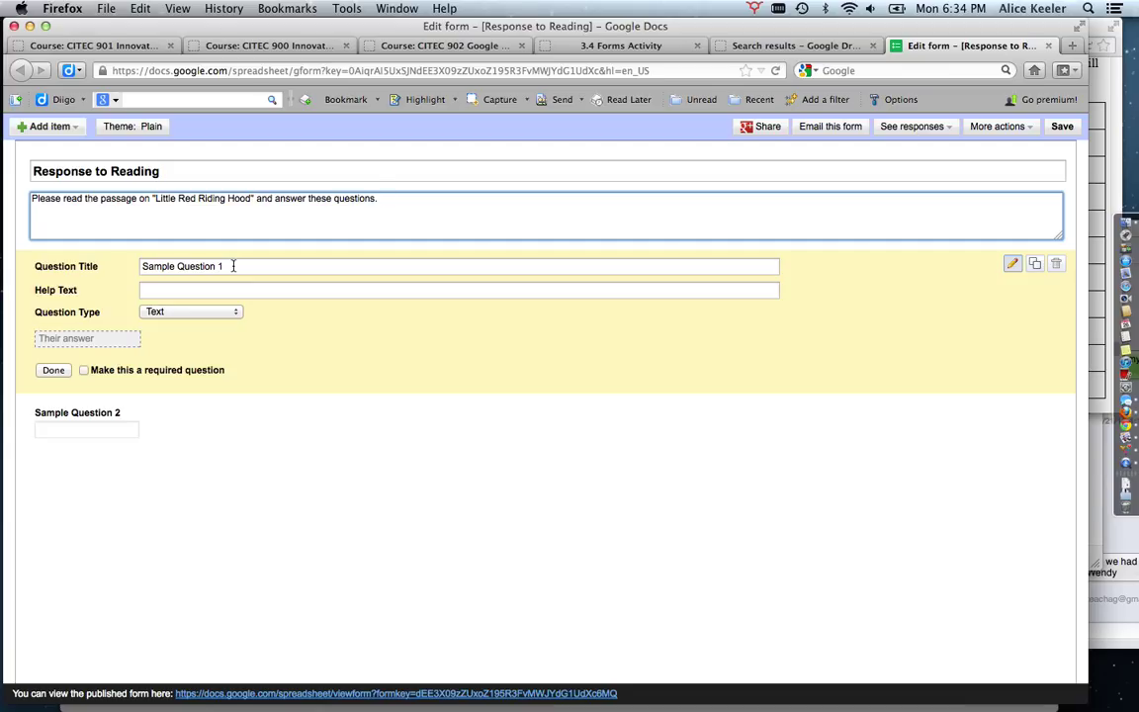
Turn the first sample question into a required question titled "What is your name?" with the help text "Last, First".
left_click(233, 266)
left_click_drag(232, 265, 134, 266)
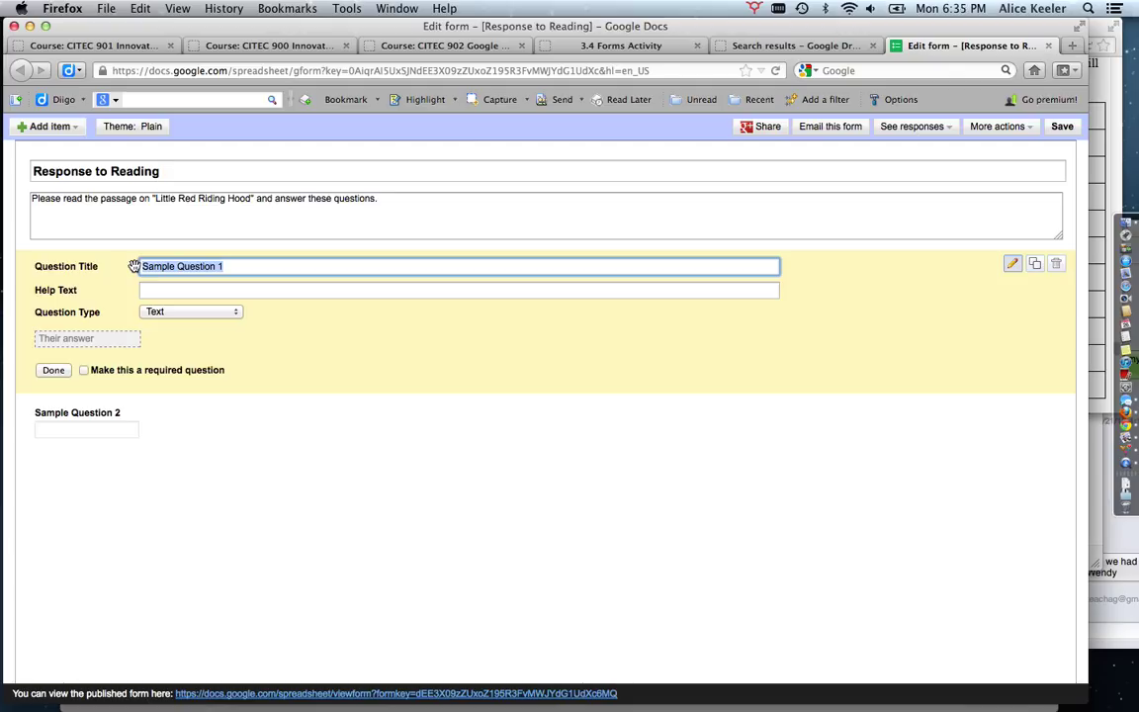
type("What is your n")
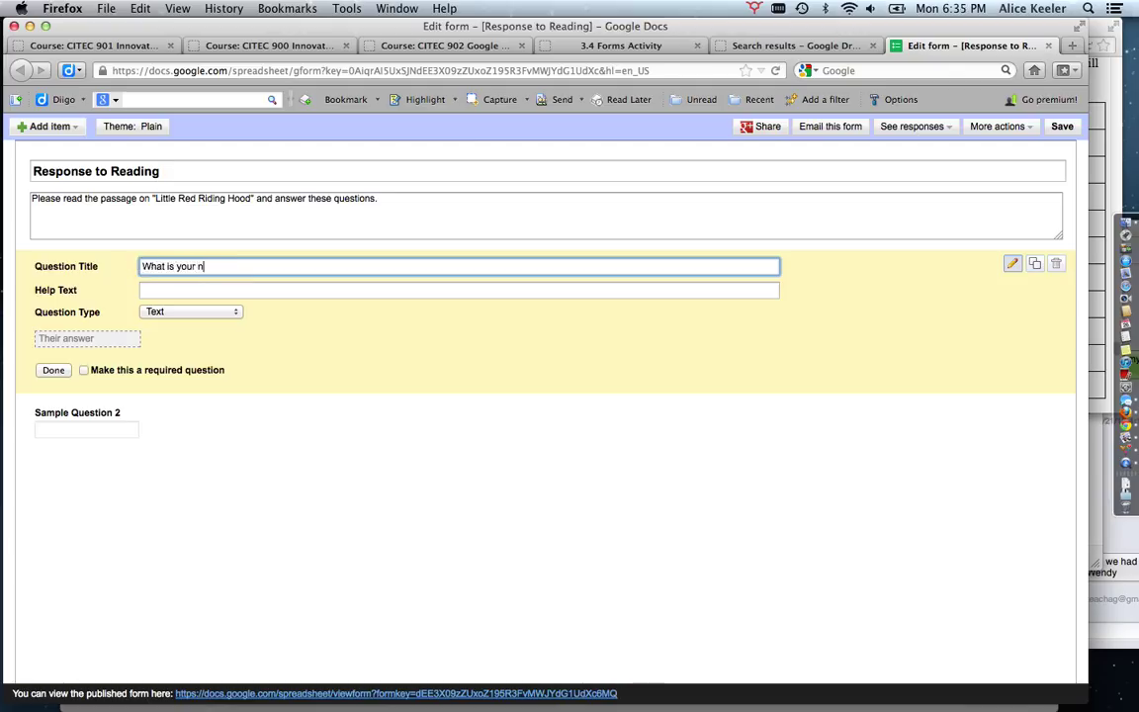
type("ame?")
left_click(175, 290)
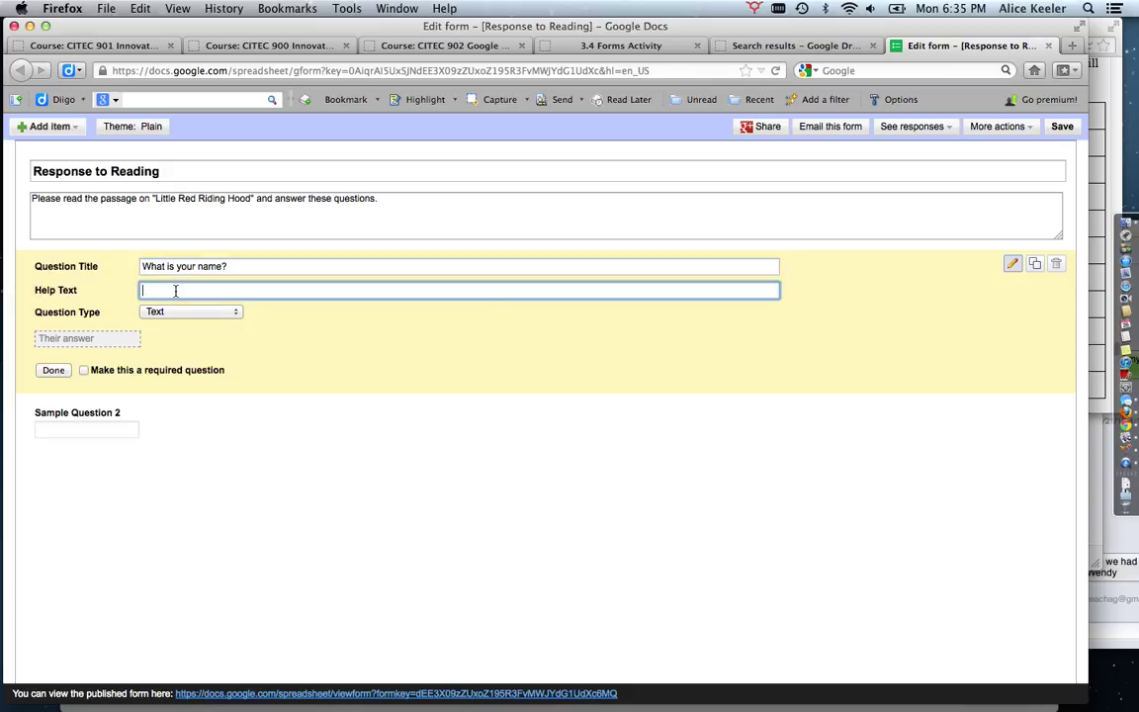
type("Last, First")
left_click(84, 372)
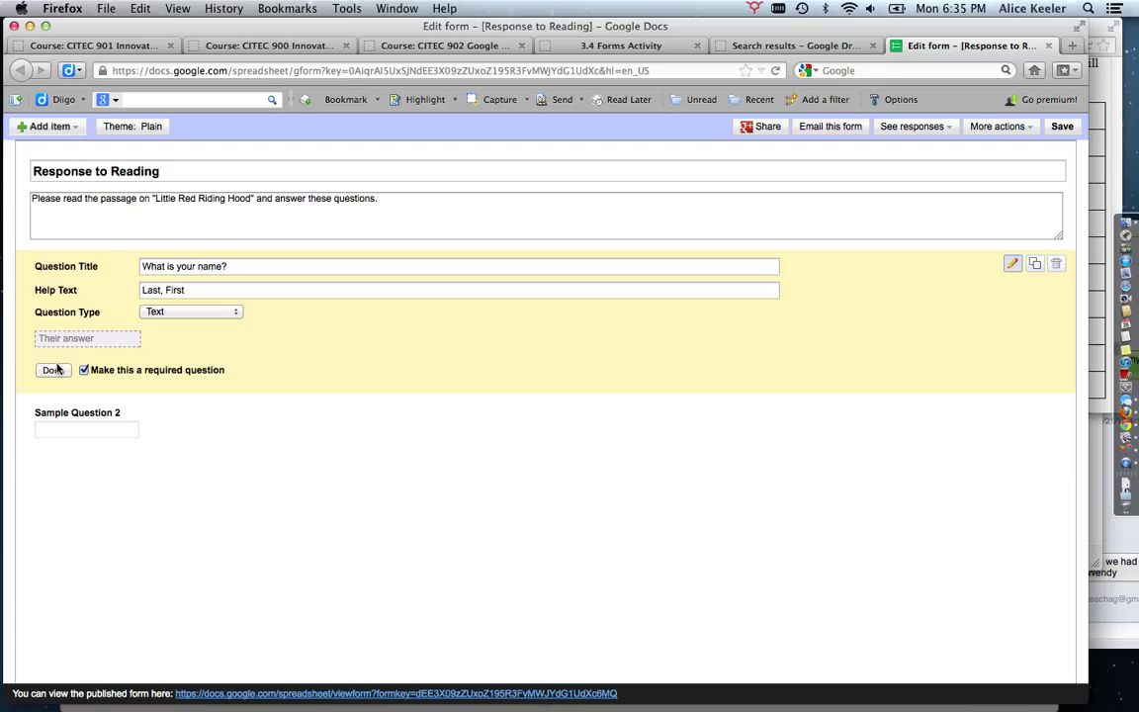
left_click(53, 370)
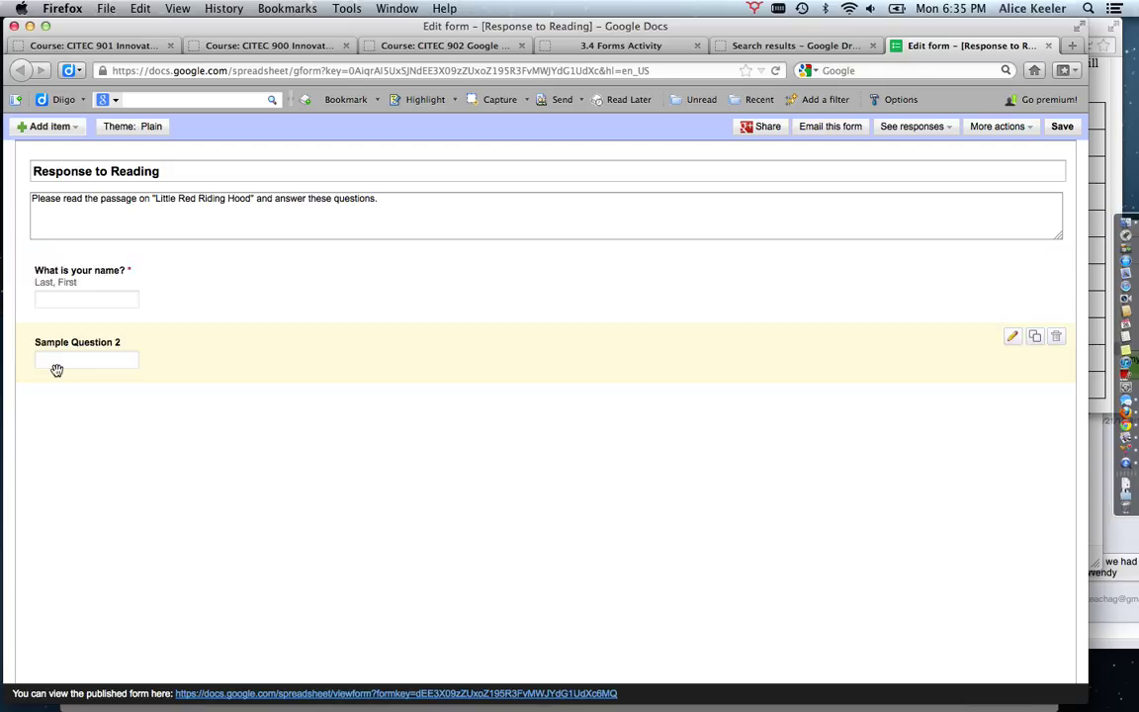
Retitle the second sample question "What color was Red Riding Hood's Hood?" and finish it as a Text question.
left_click(1012, 342)
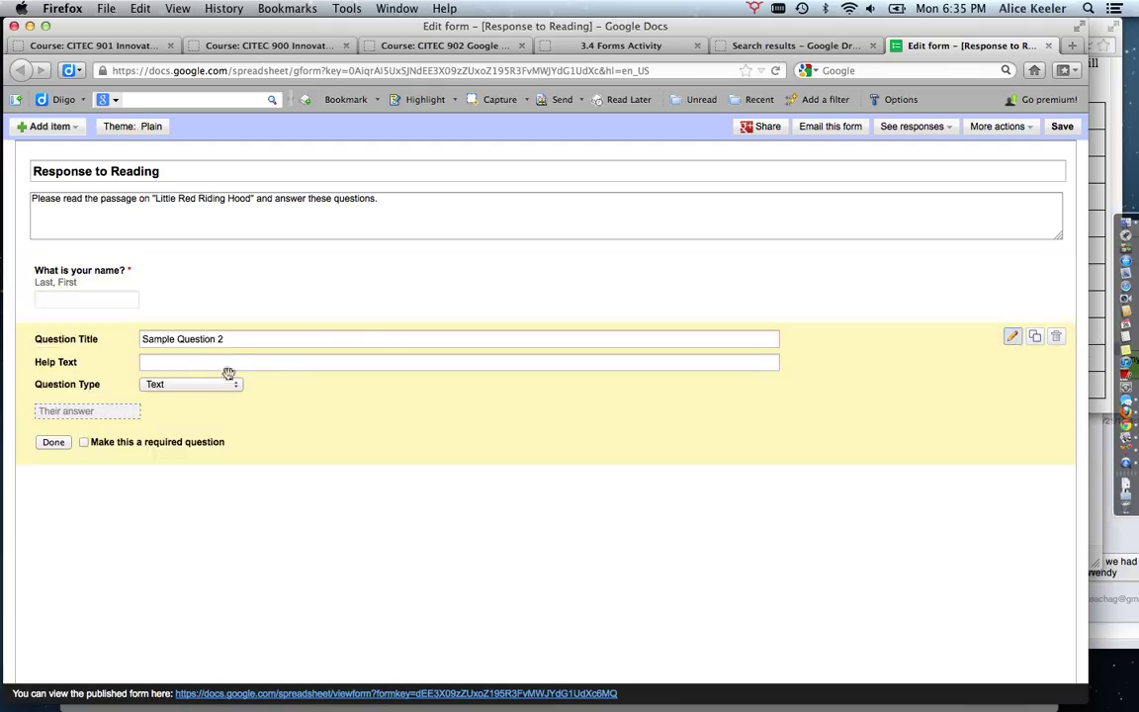
left_click_drag(233, 338, 157, 330)
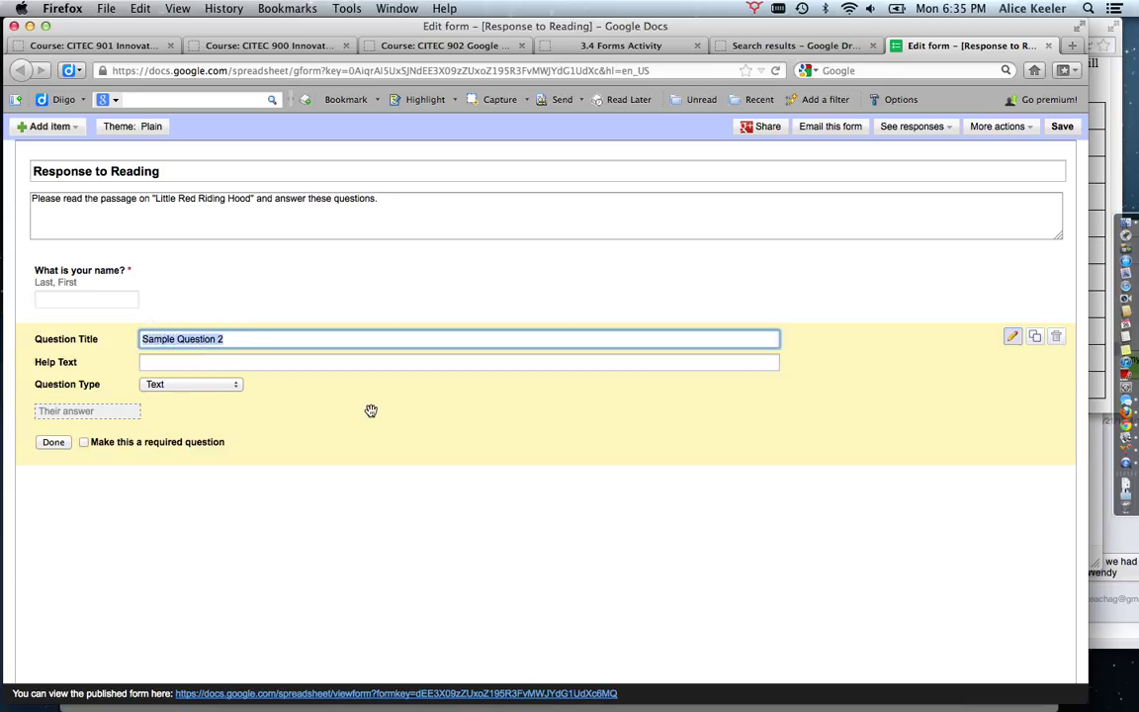
type("What colo")
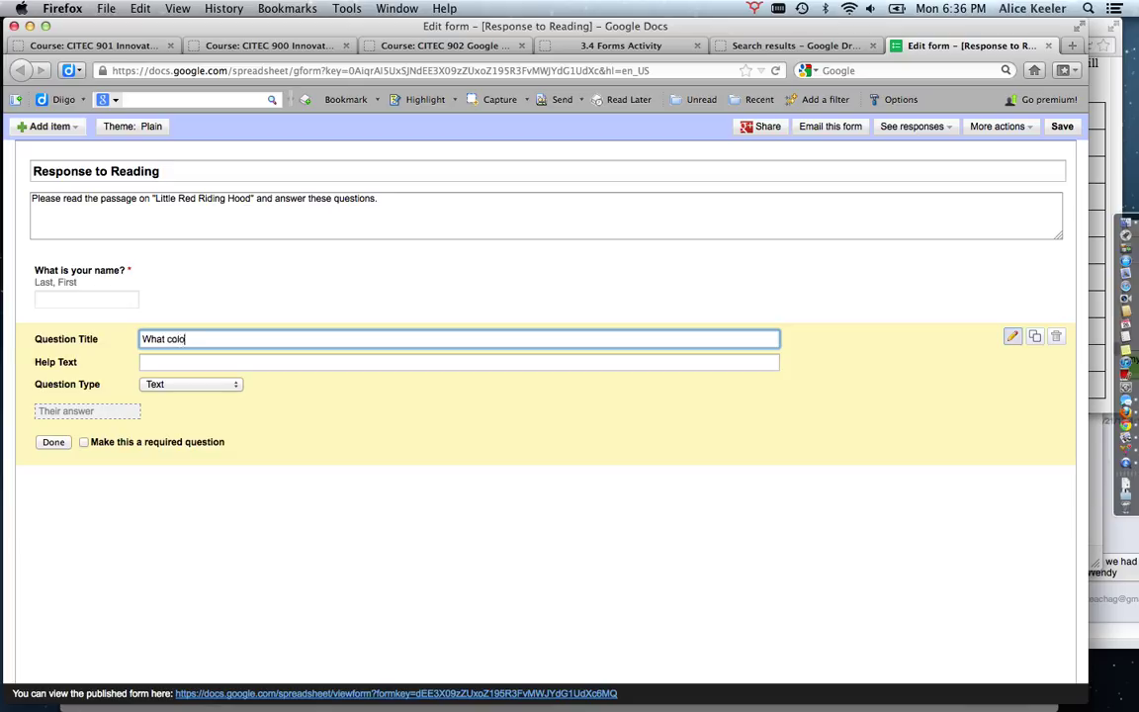
type("r was Red Riding Hood's Hood?")
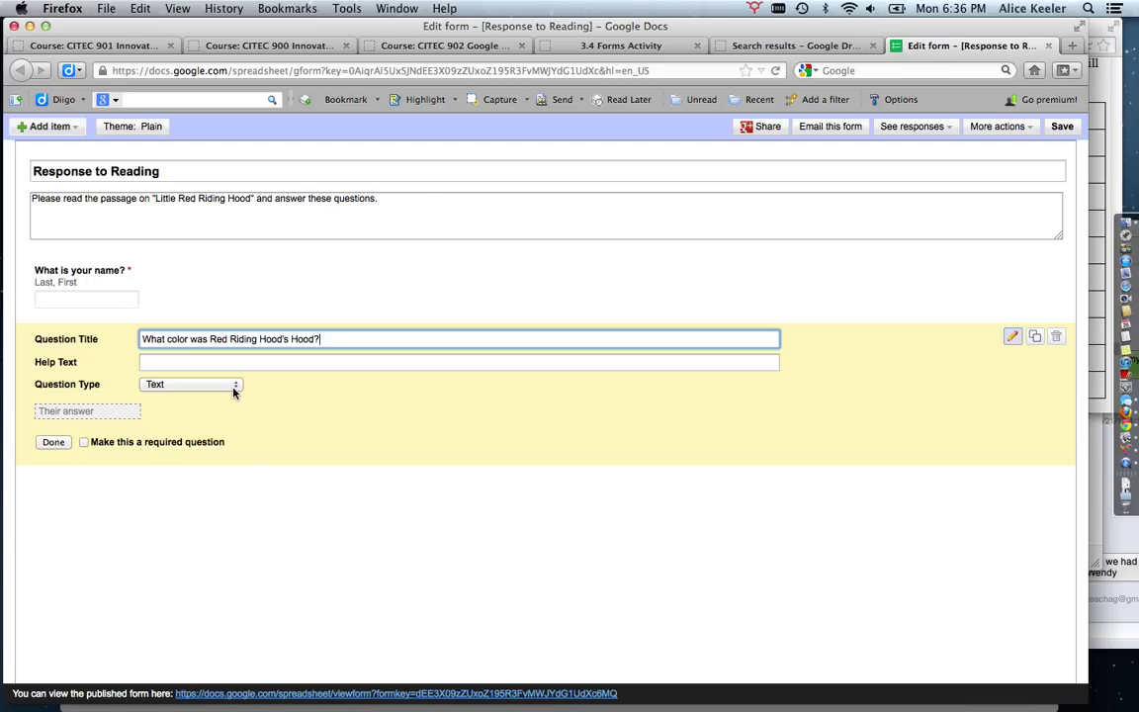
left_click(234, 385)
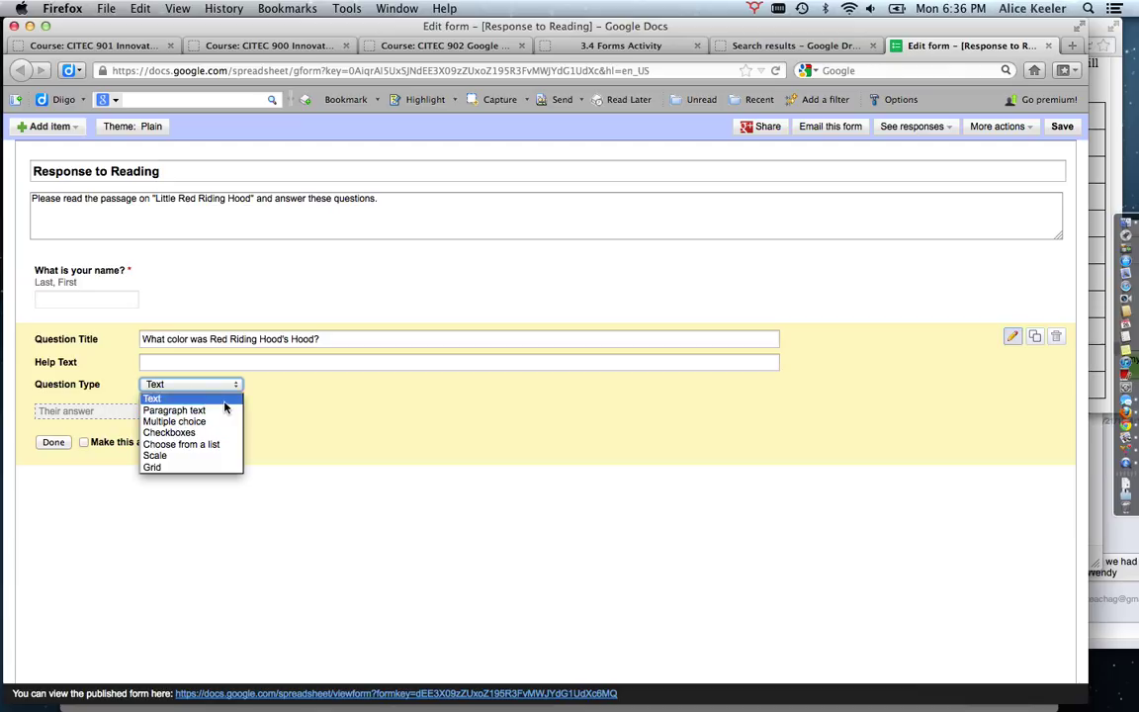
left_click(224, 404)
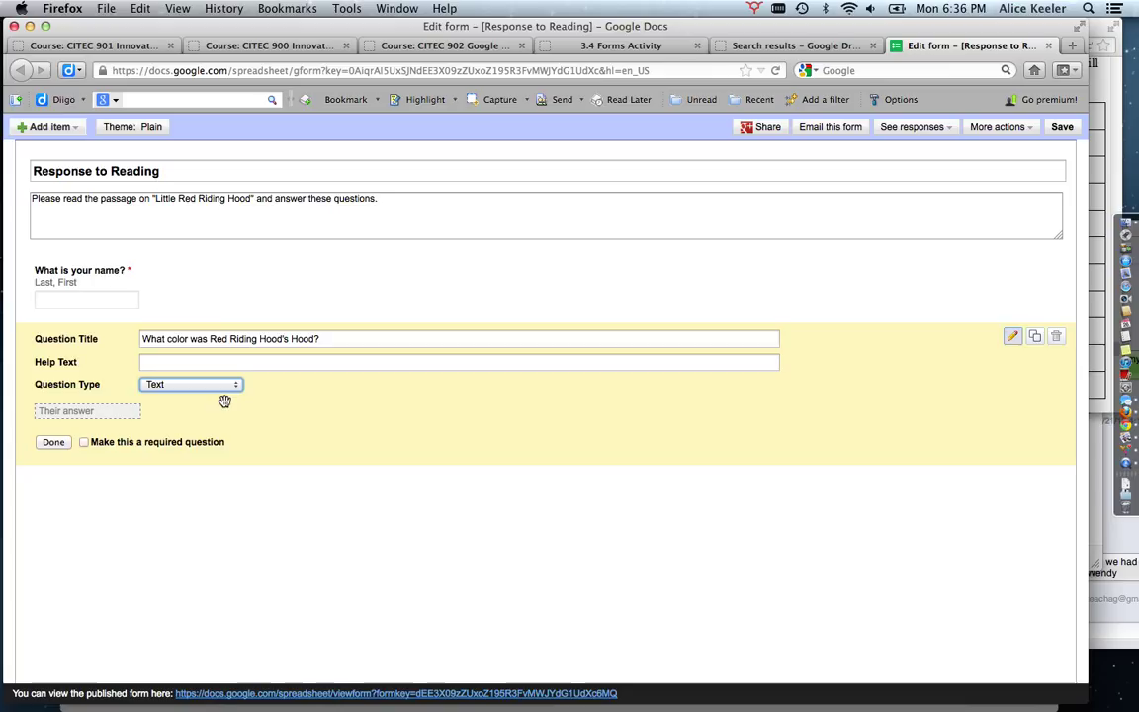
left_click(53, 443)
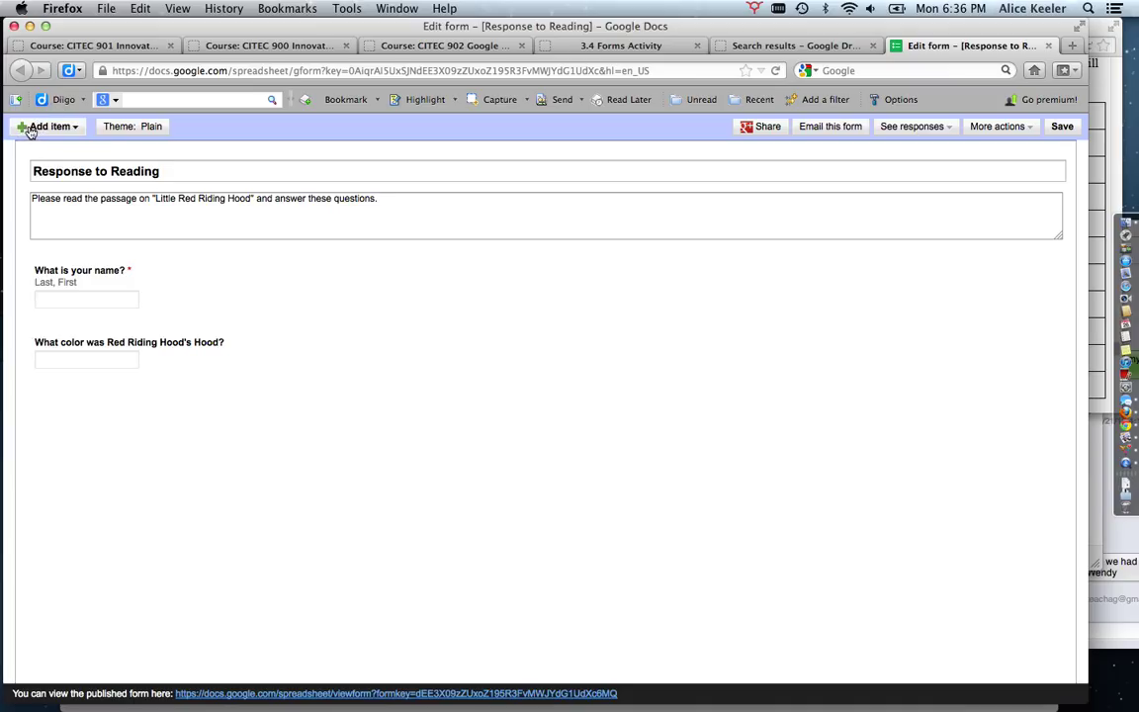
Add a paragraph text question titled "Describe the condition of Red's Hood".
left_click(31, 132)
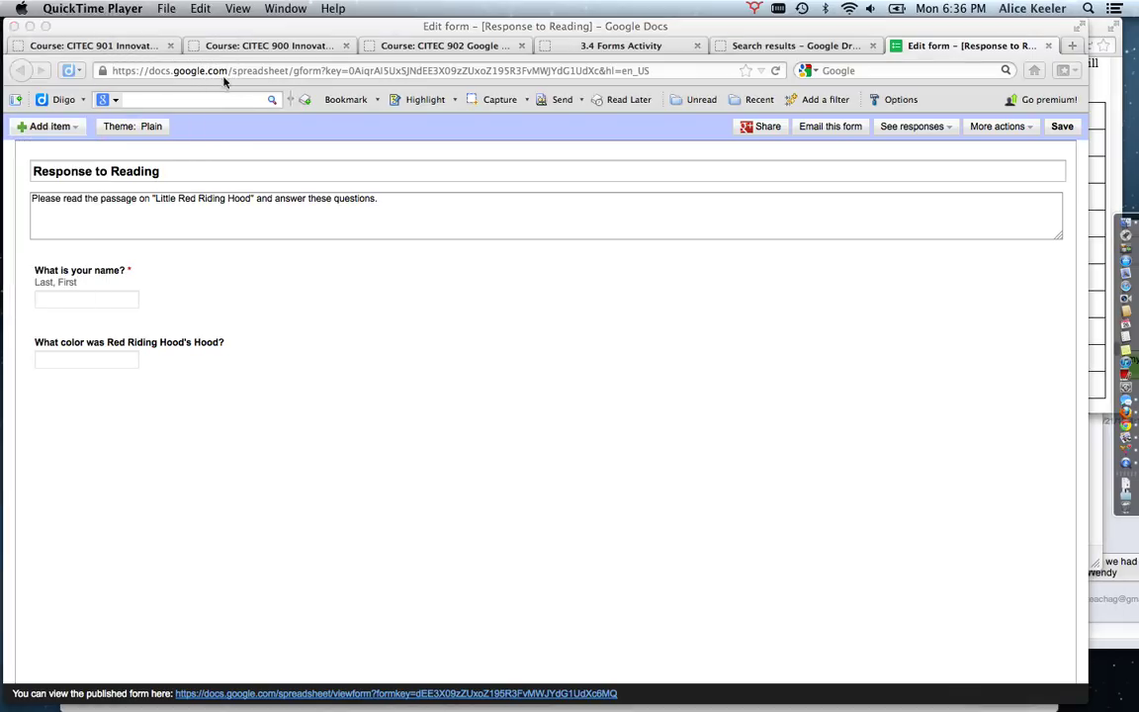
left_click(26, 132)
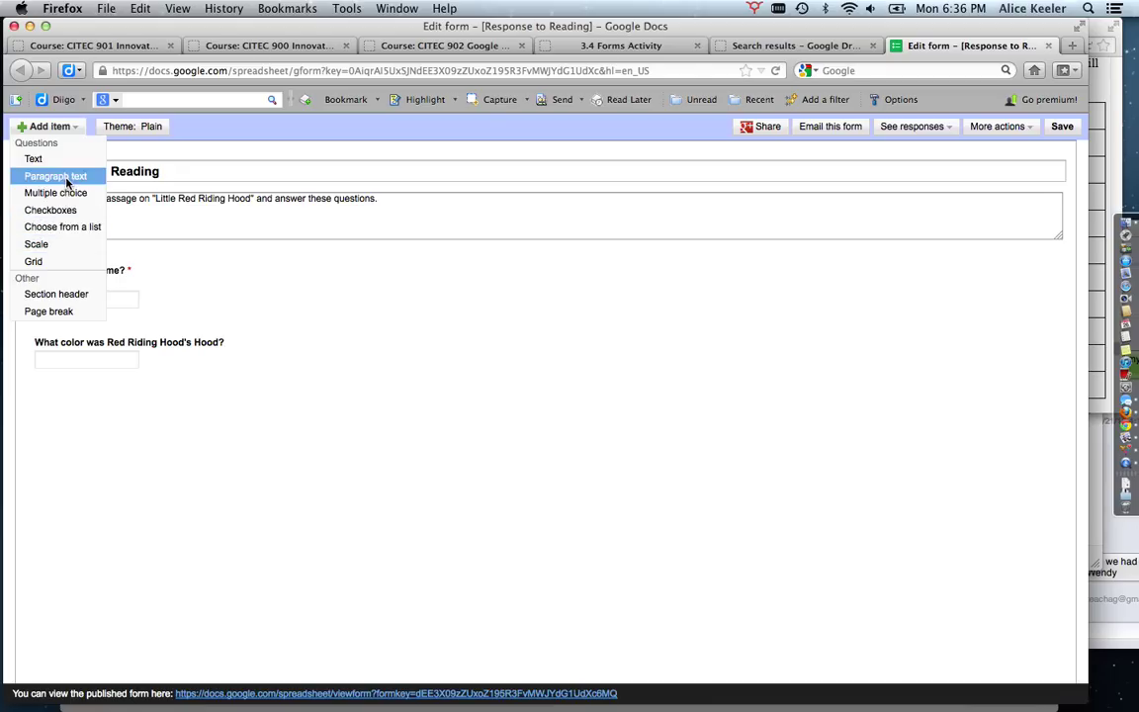
left_click(68, 183)
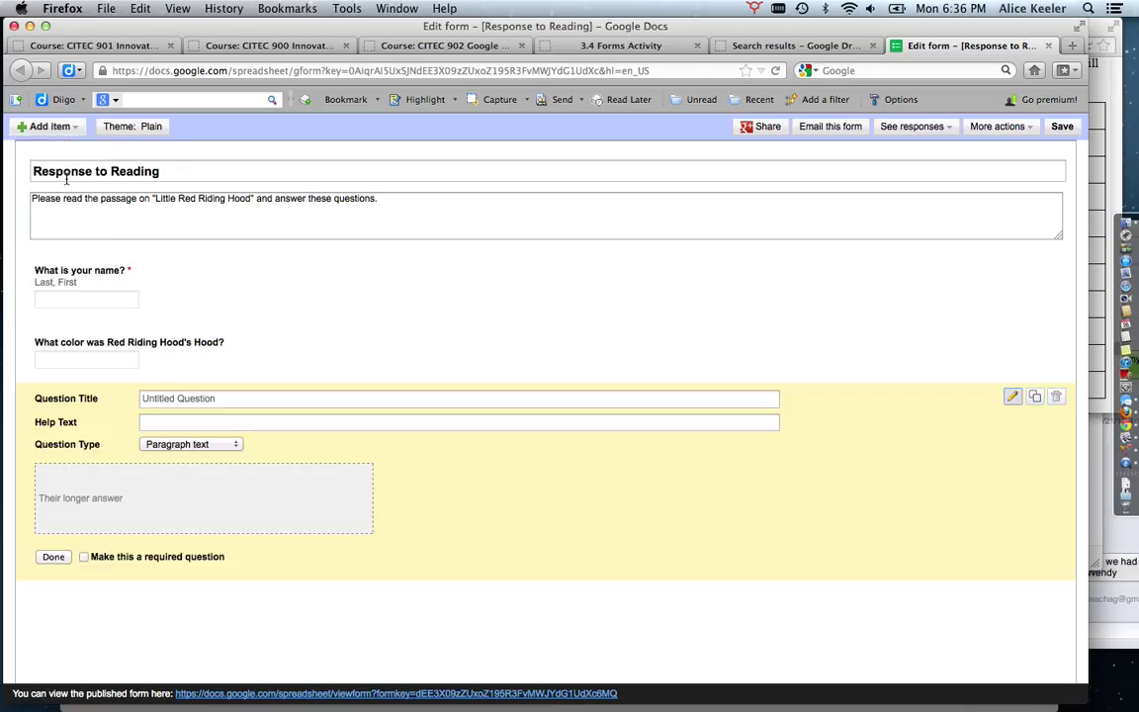
left_click(161, 401)
type("Describe the cons")
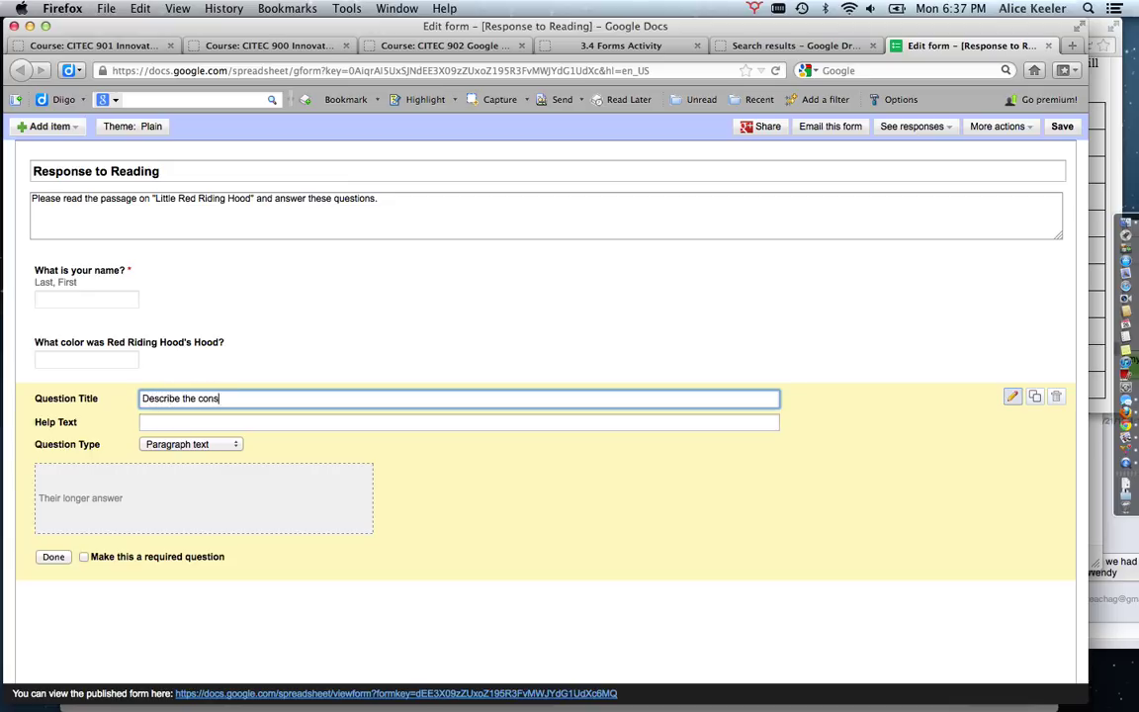
key("BackSpace")
type("dition of Red's Hood")
Give the paragraph question the help text "Please use complete sentences, Use descriptive words" and finish it as Paragraph text.
left_click(186, 423)
type("Pleas")
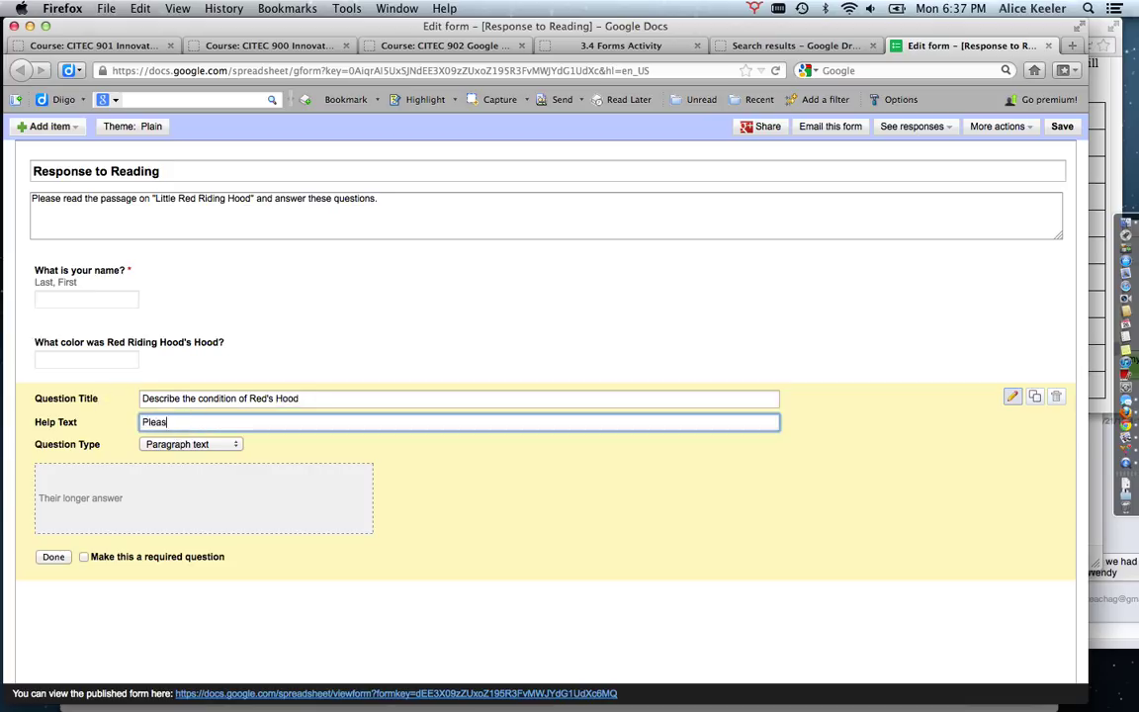
type("e use complete sentences")
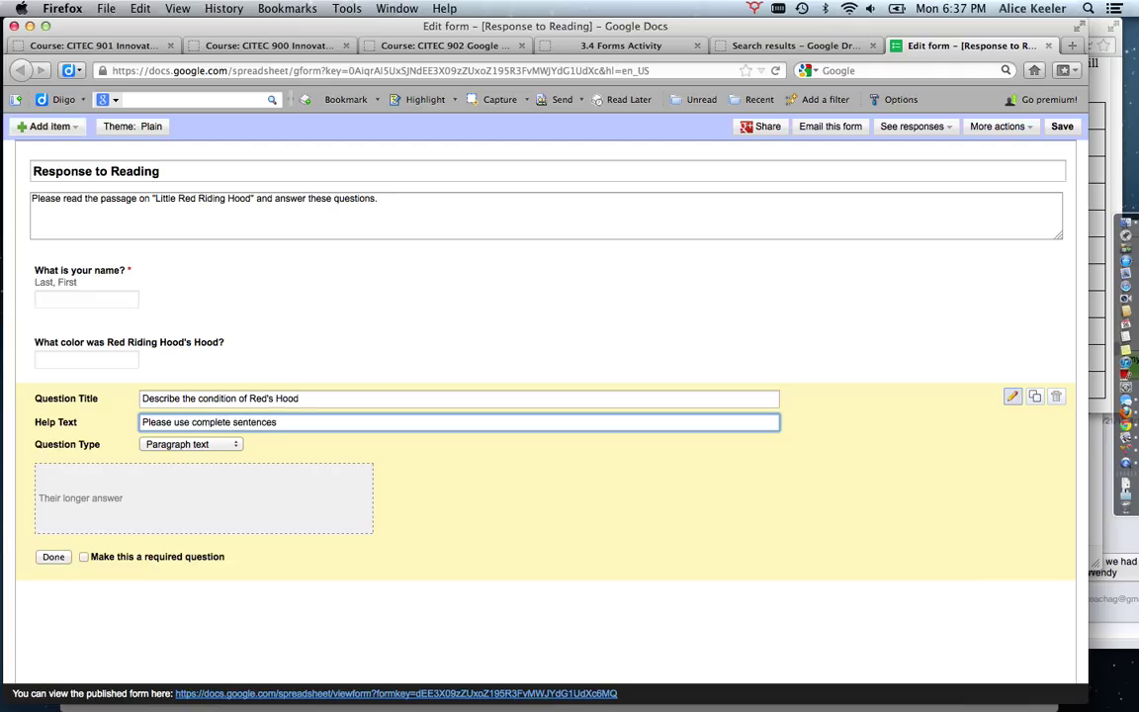
type(", Use descriptive words")
left_click(181, 447)
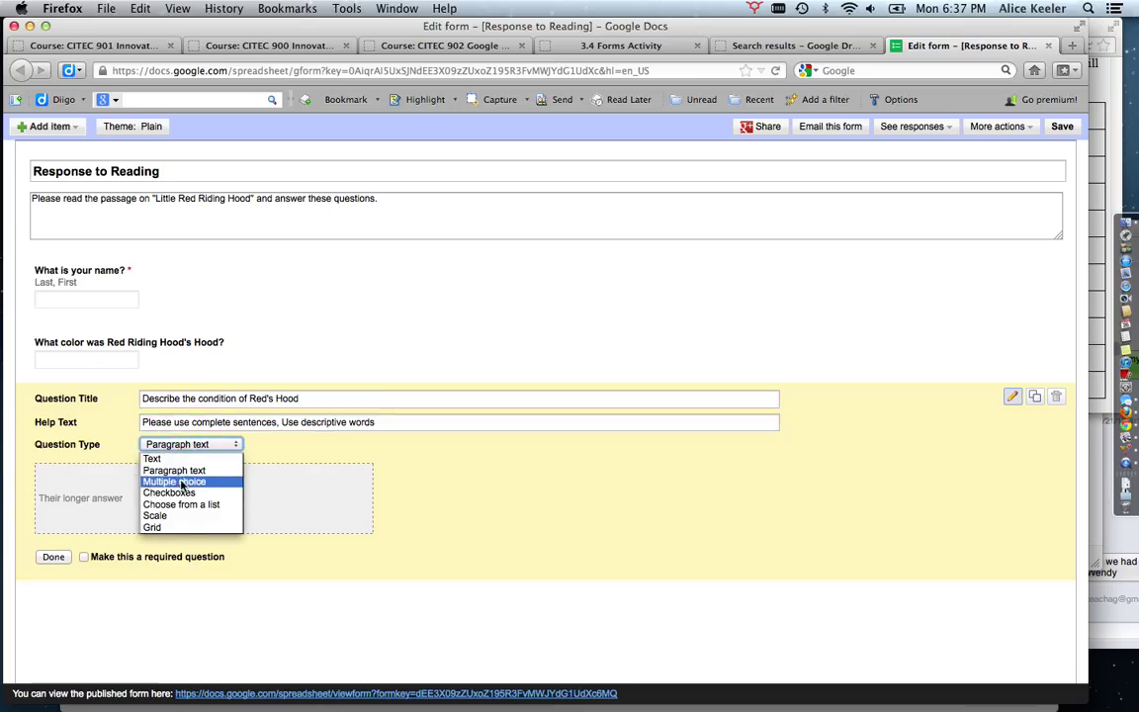
left_click(178, 471)
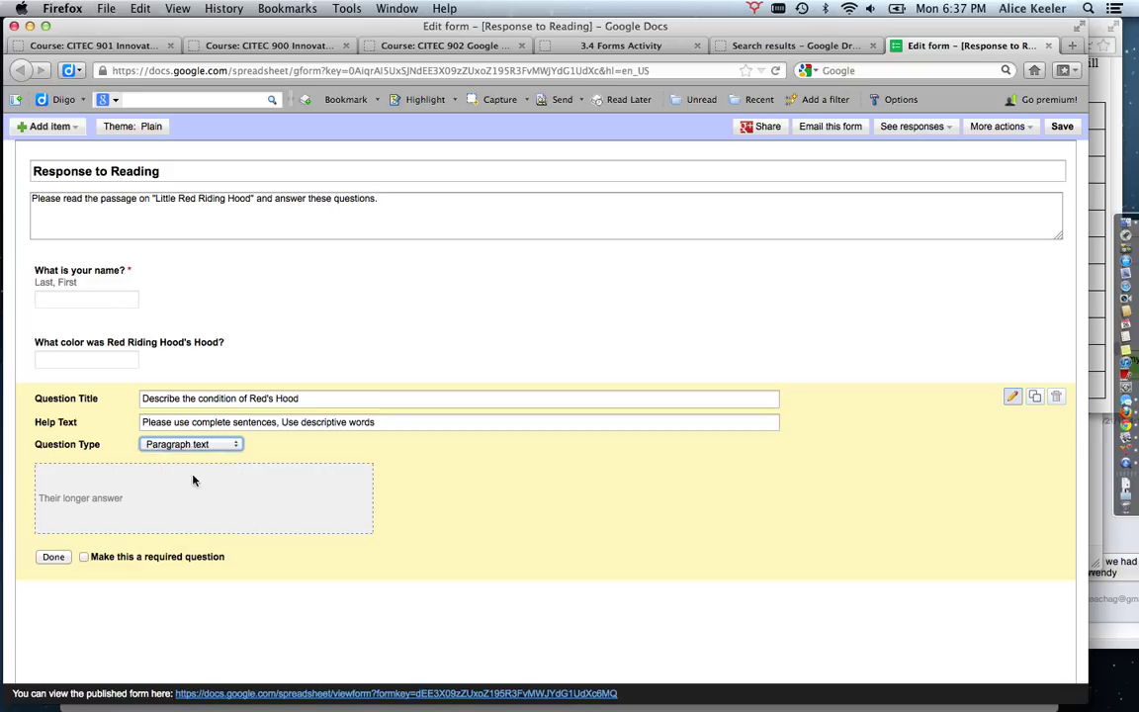
left_click(56, 558)
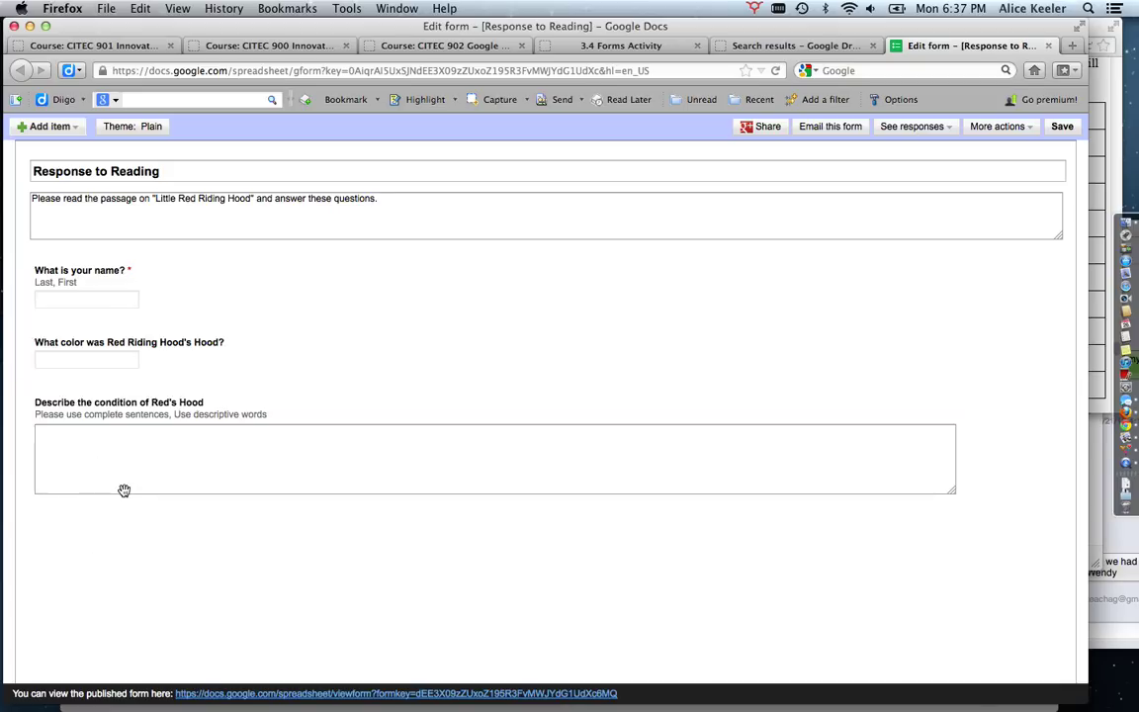
Add a checkboxes question titled "What animals are in Little Red Riding Hood?".
left_click(49, 126)
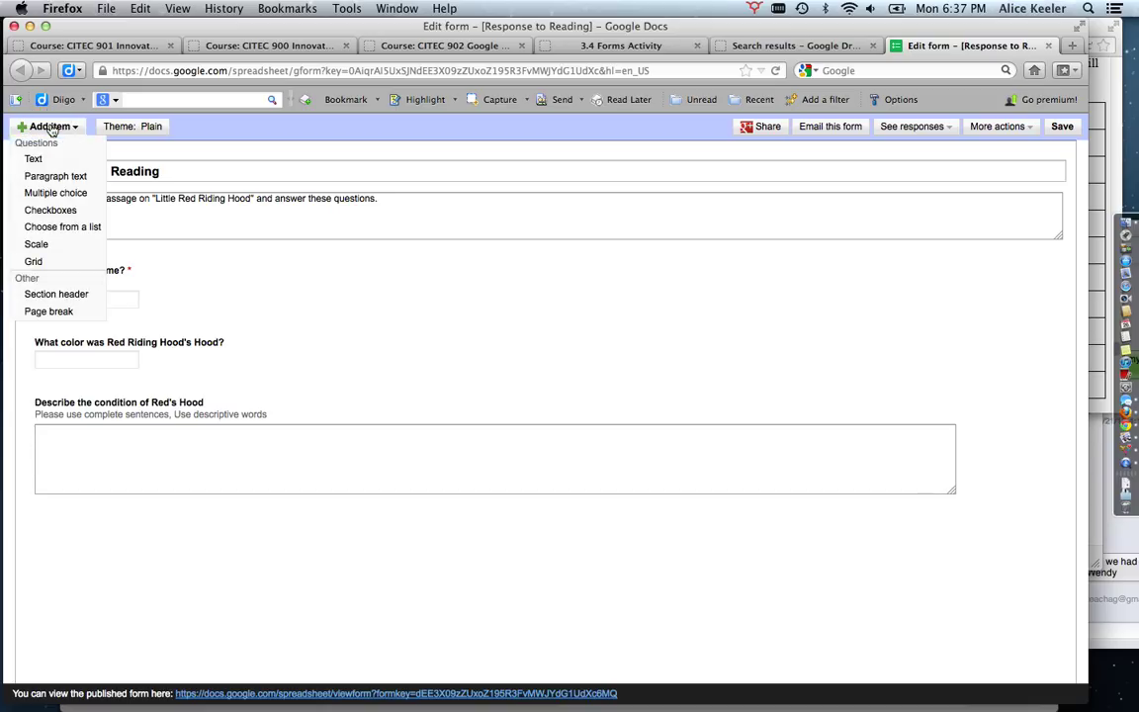
left_click(78, 211)
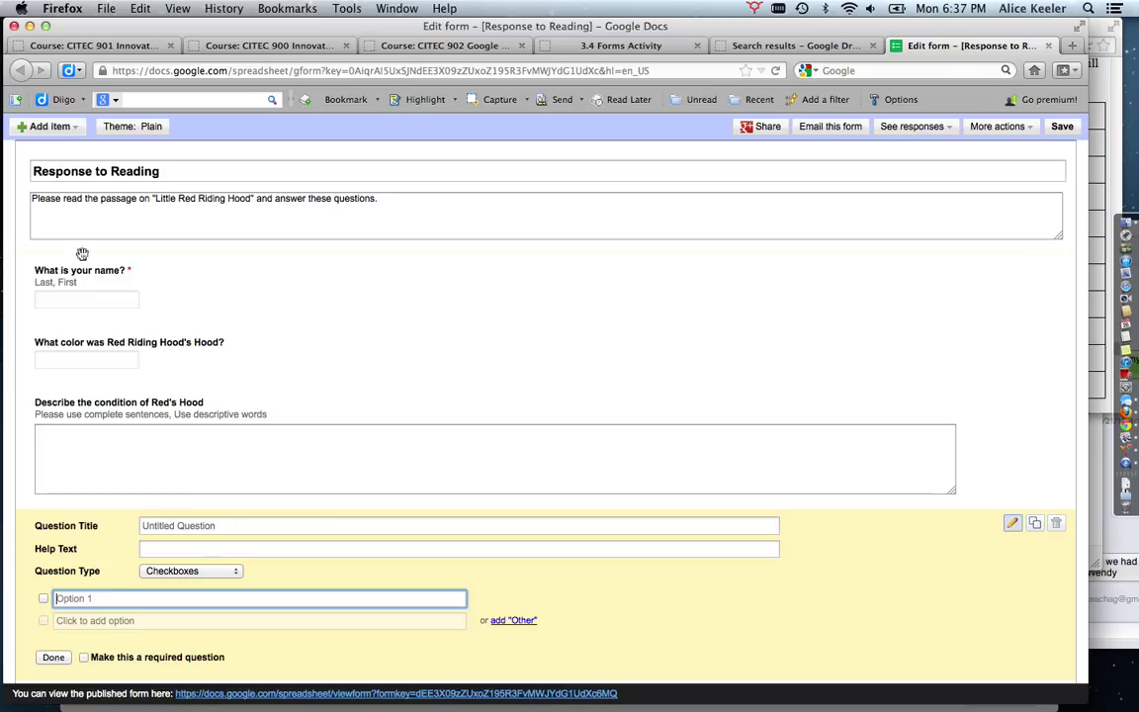
left_click(191, 526)
type("W")
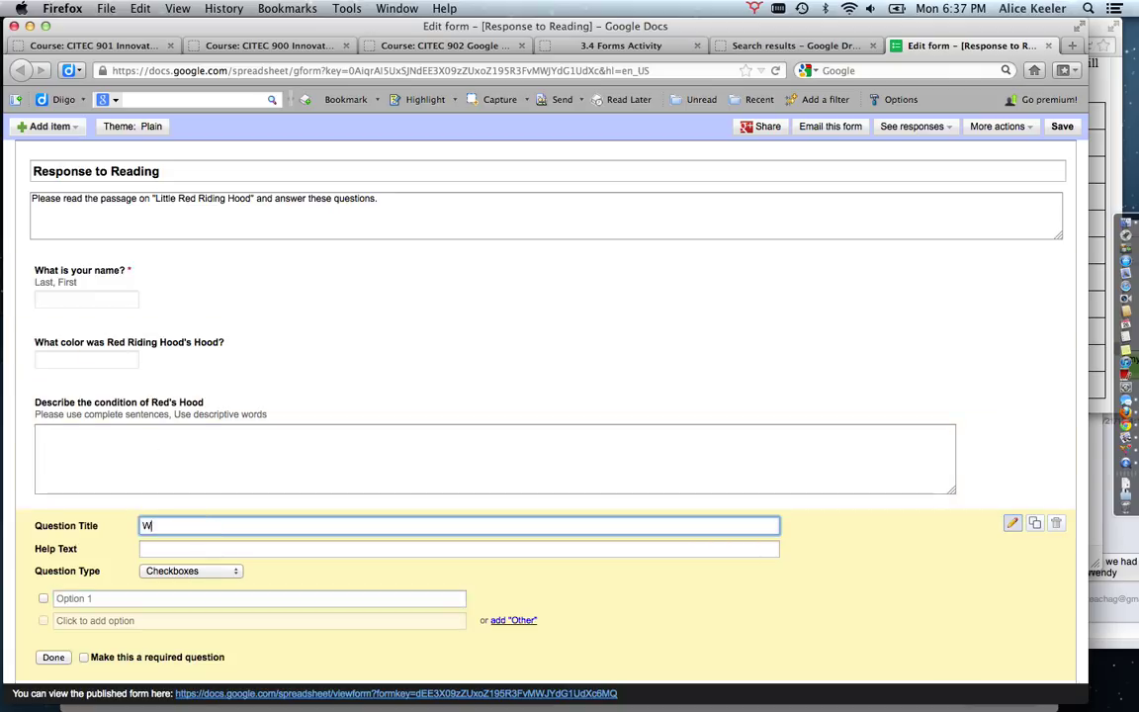
type("hat animals are ")
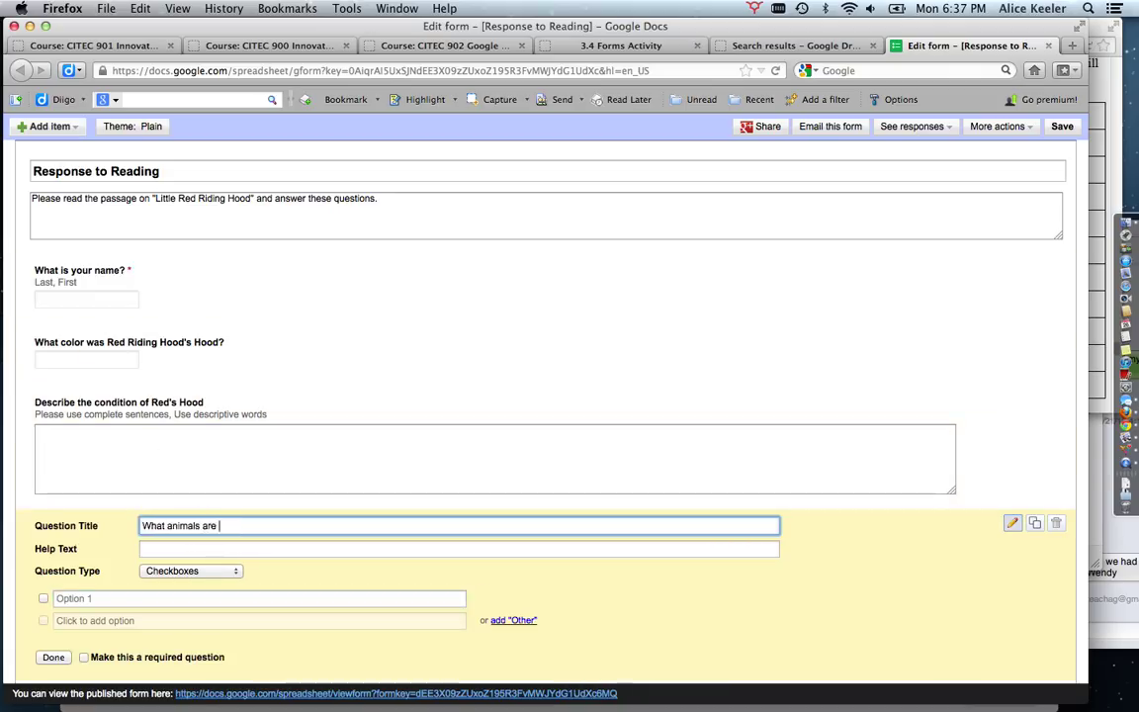
type("in Little Red")
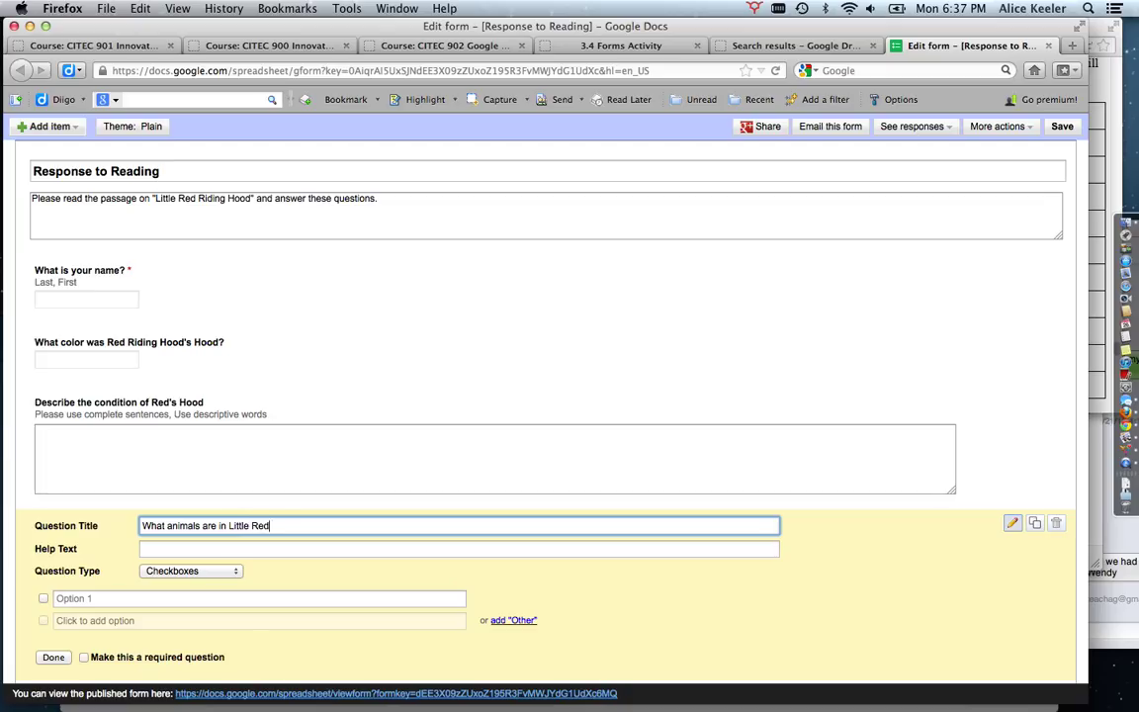
type(" Riding Hood?")
Enter Wolf, Pigs, Squirrels and People as the first four options of the animals checkboxes question.
left_click(122, 599)
type("Wolf")
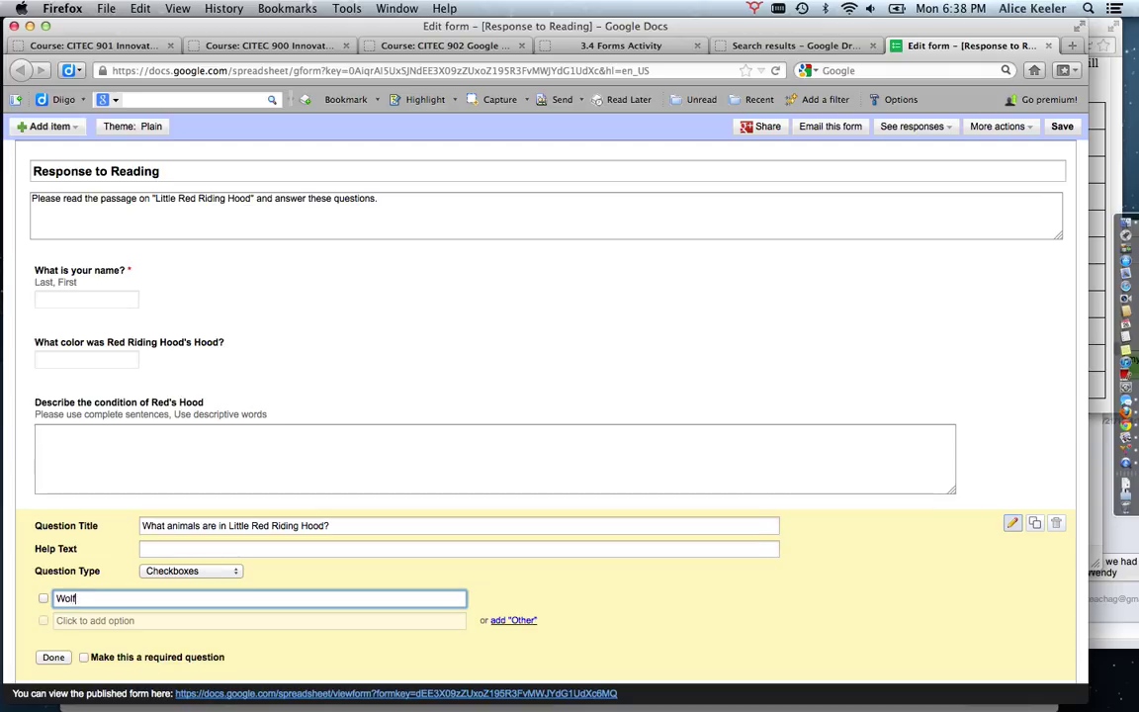
key("Return")
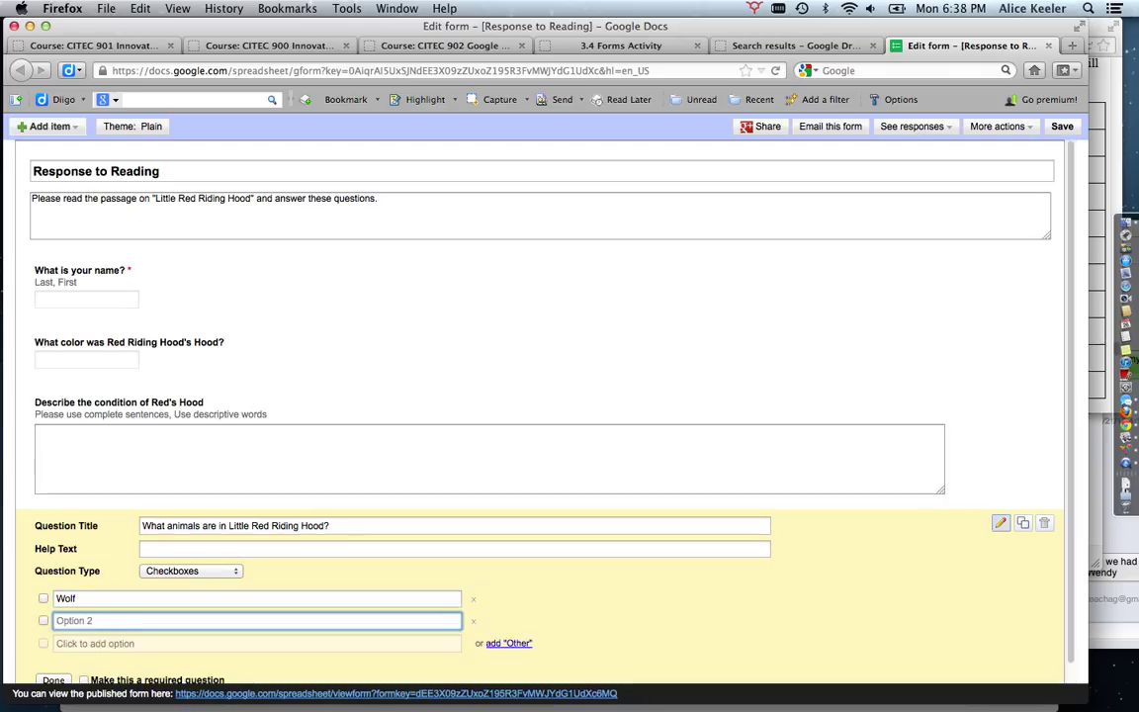
type("Pigs")
key("Return")
type("Squirrels")
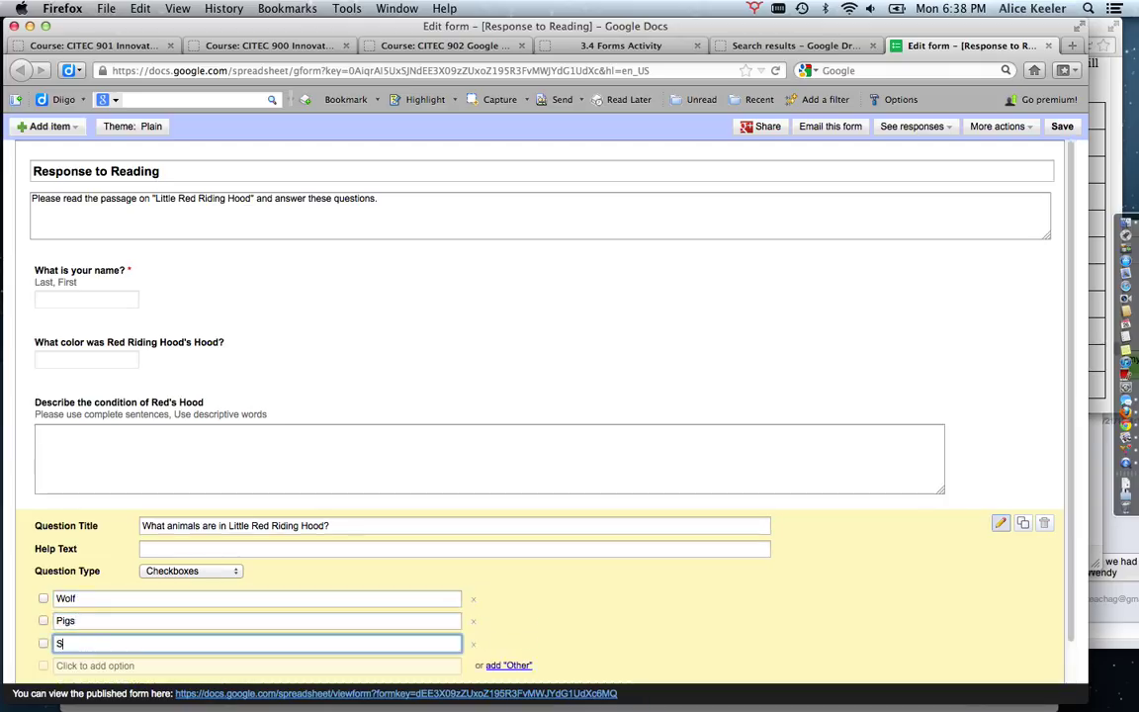
key("Return")
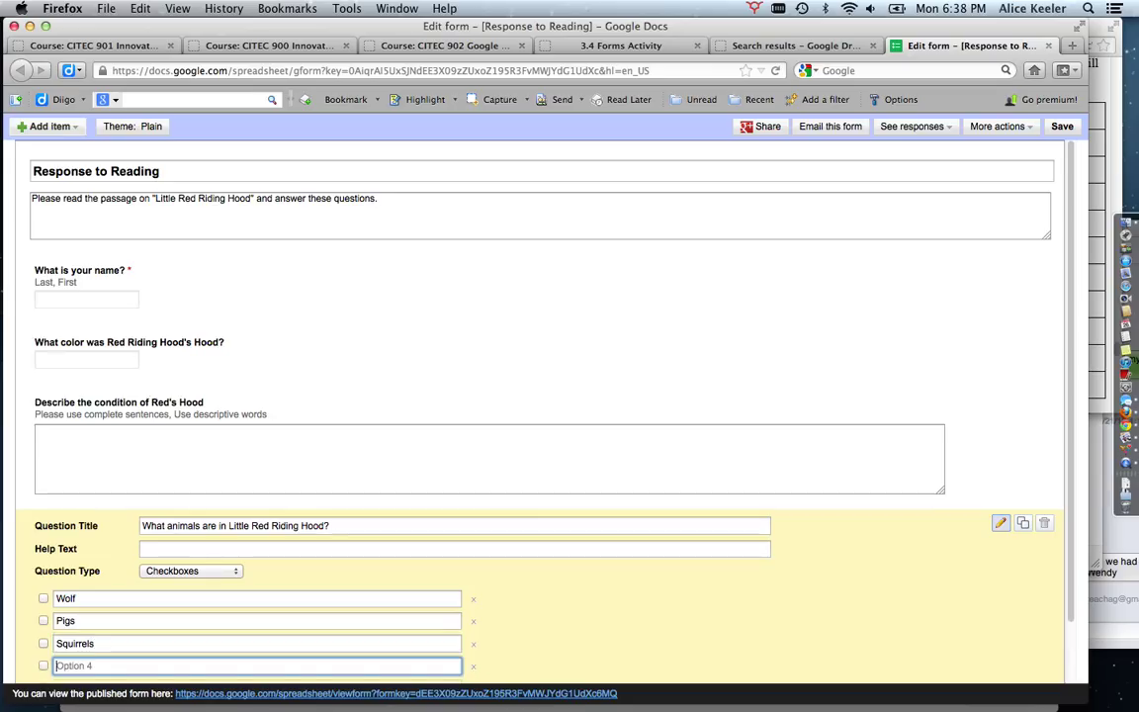
type("People")
Add Birds and Worms as the fifth and sixth options of the animals question.
scroll(539, 445, "down", 1)
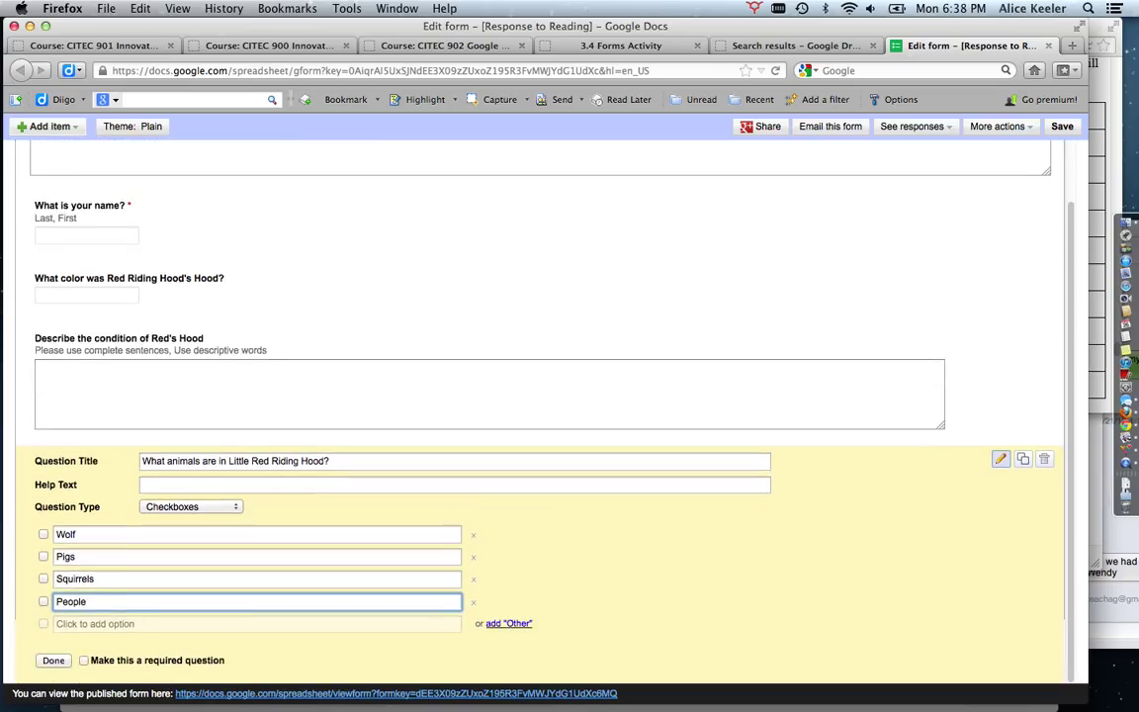
left_click(95, 624)
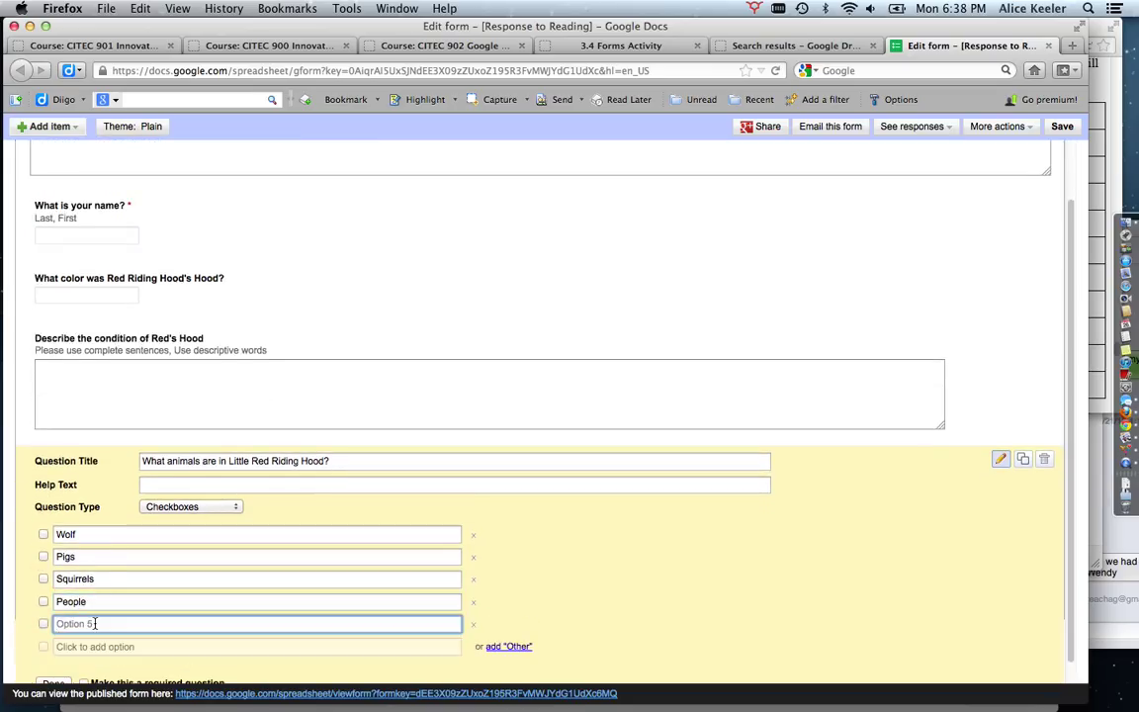
type("Birds")
key("Return")
type("Worms")
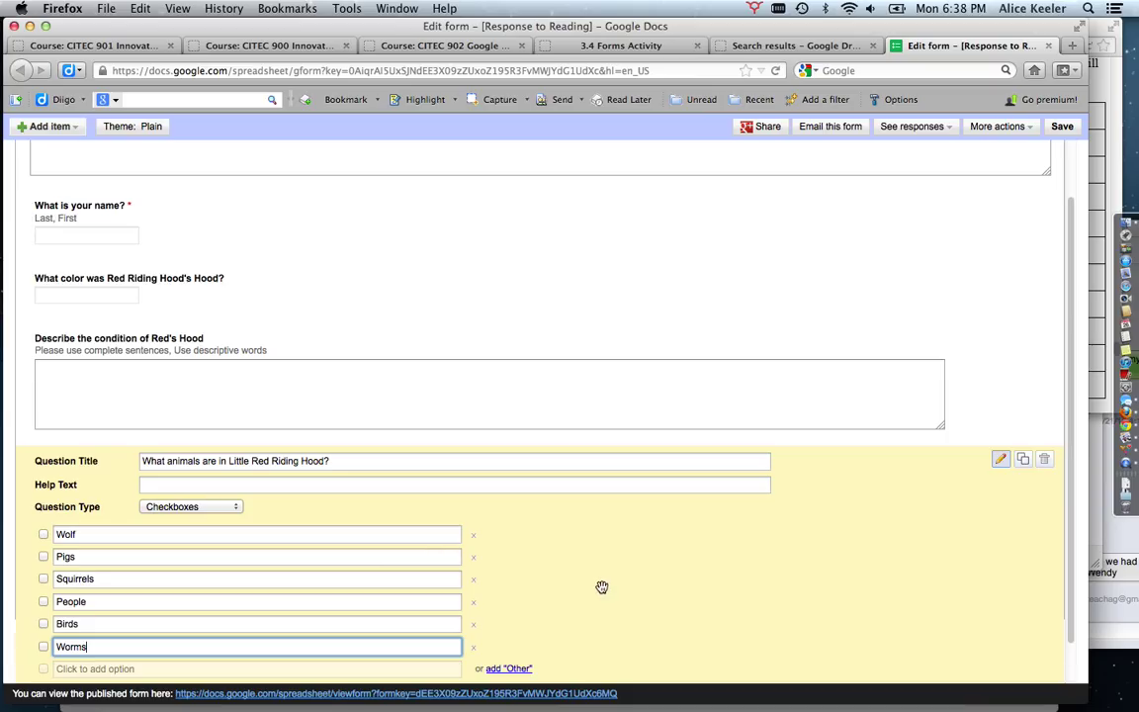
Add an "Other" option for the respondents' own answer and finish the animals checkboxes question.
scroll(600, 587, "down", 1)
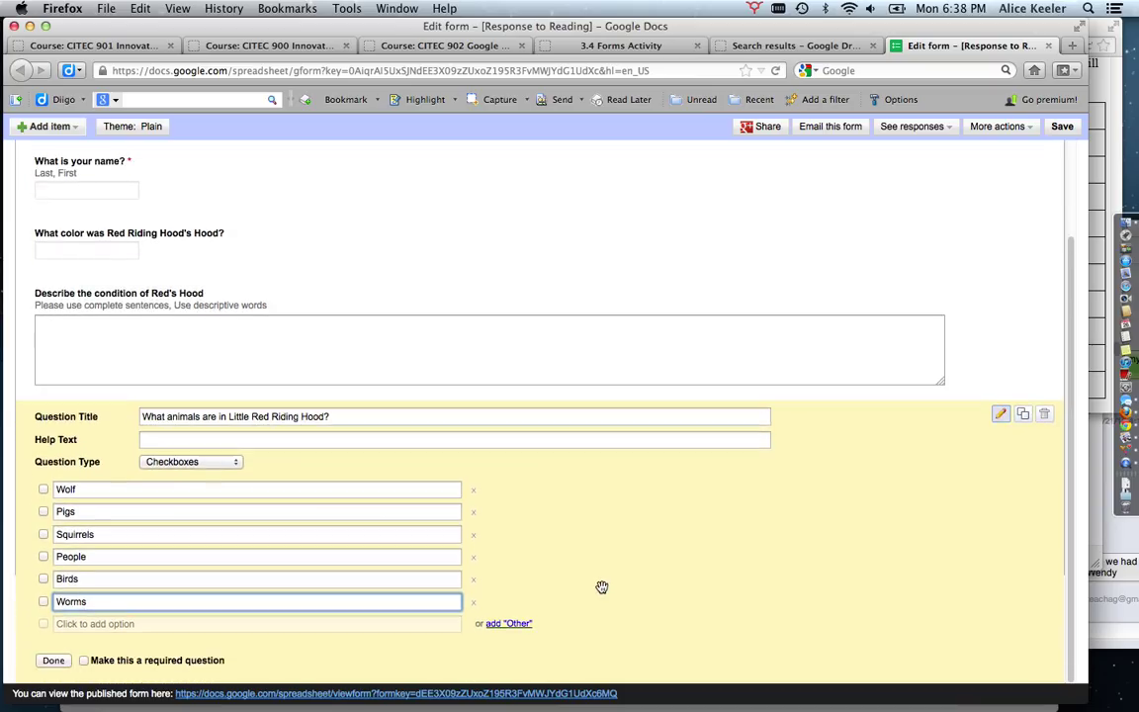
left_click(508, 623)
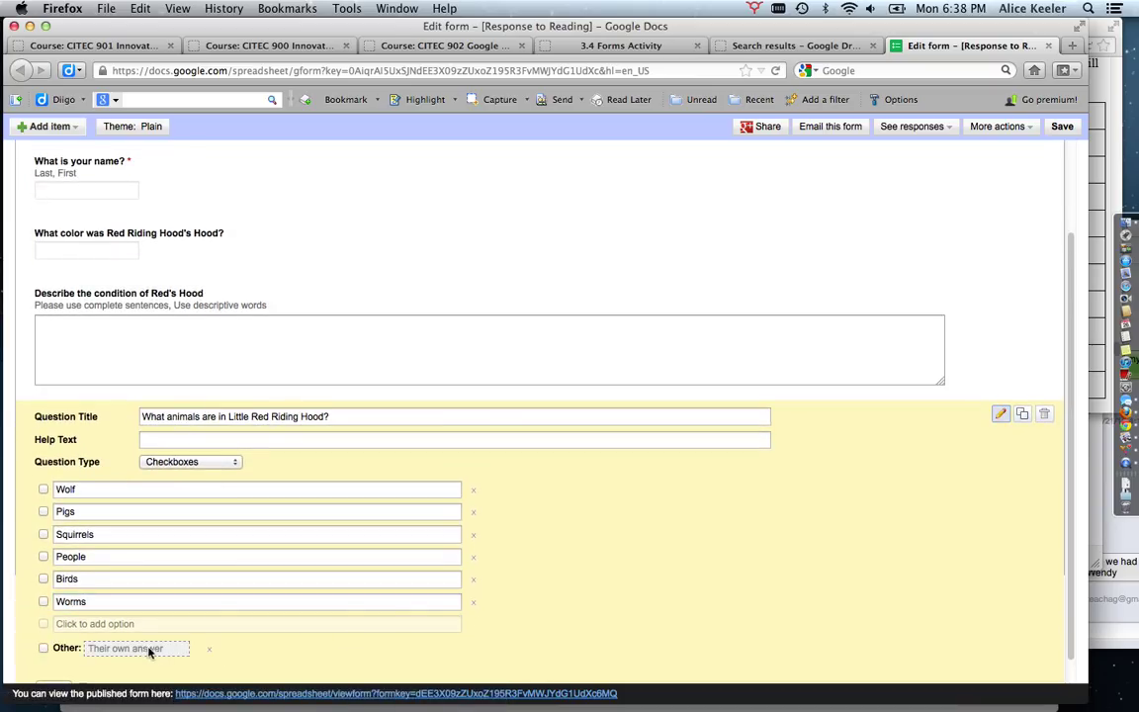
scroll(445, 616, "down", 1)
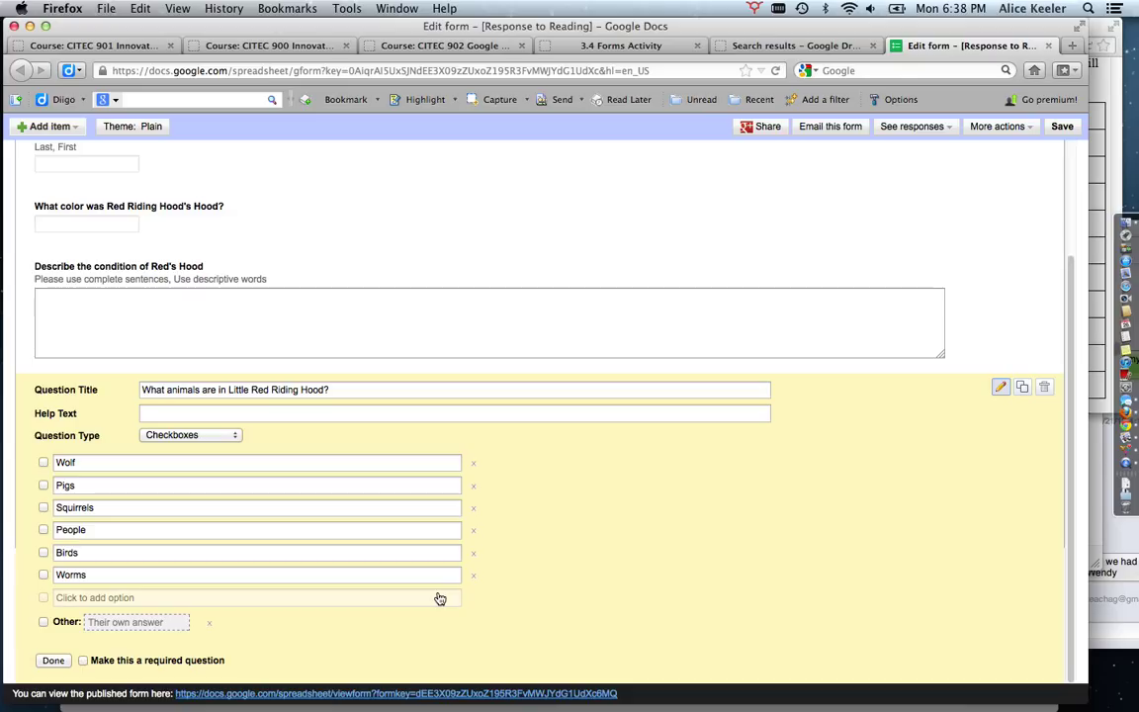
left_click(55, 661)
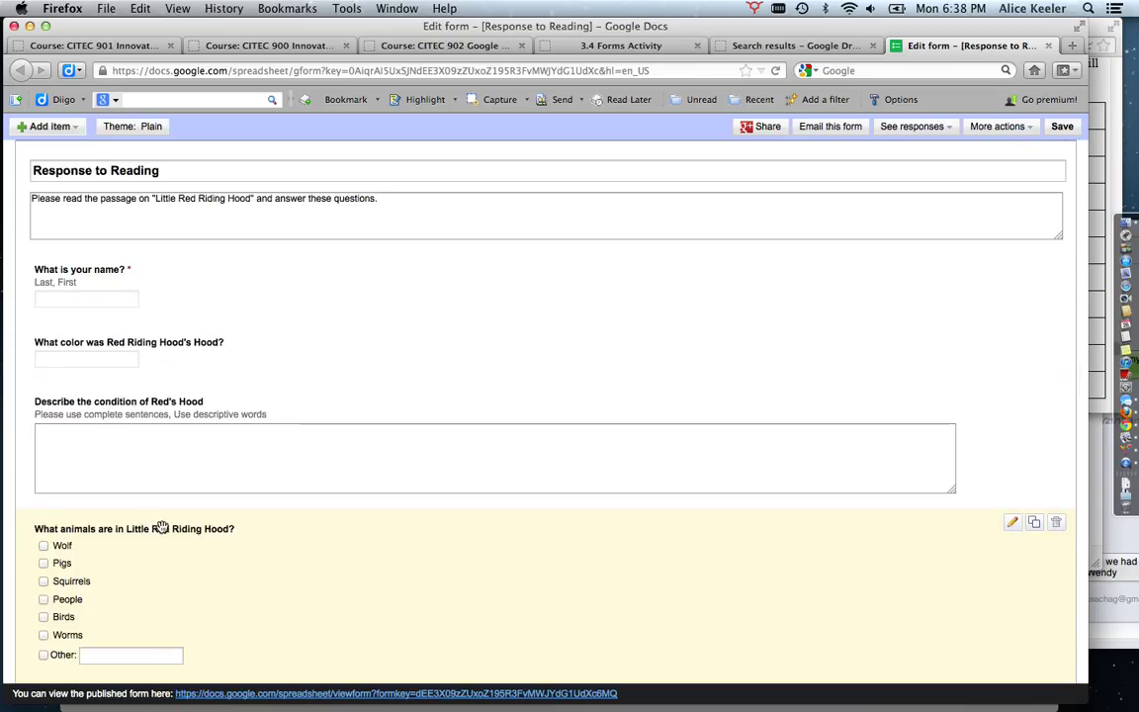
Open the choice of item types for adding another question to the form.
left_click(49, 126)
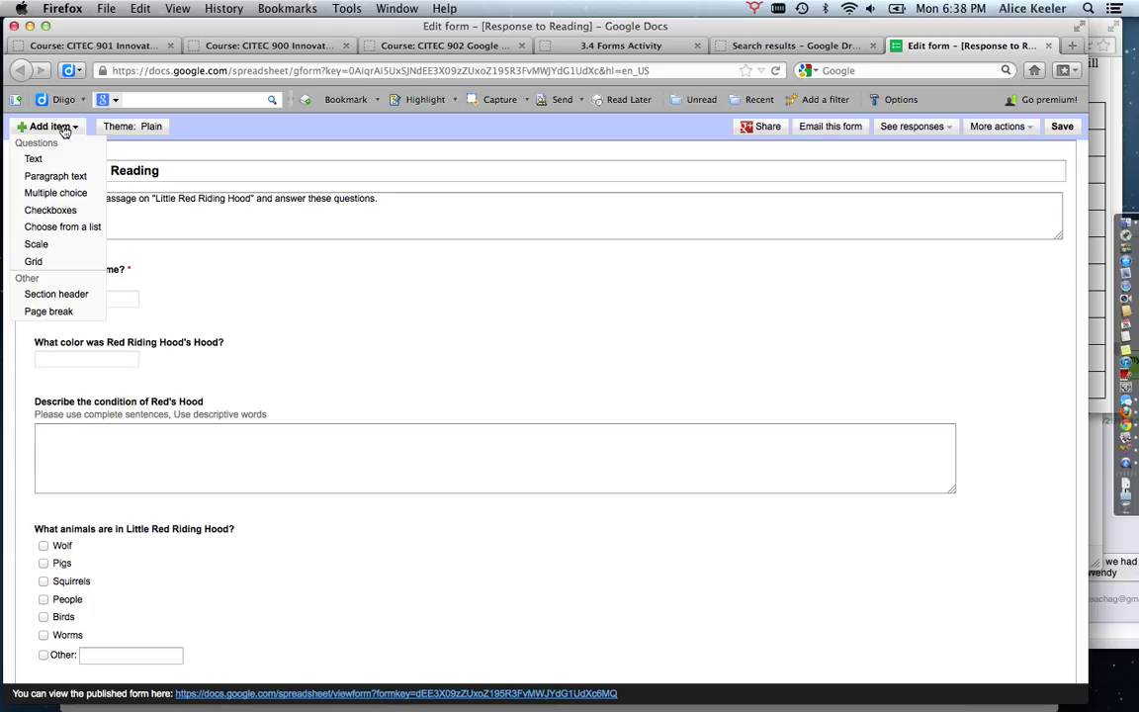